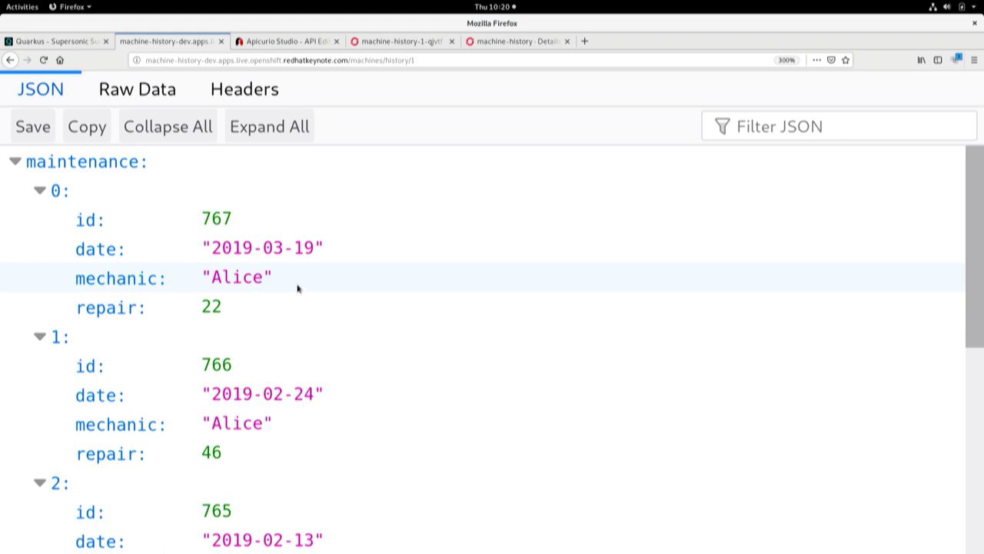
Step: Switch to Visual Studio Code and run mvn quarkus:remote-dev in its terminal
{"action": "left_click", "coordinate": [382, 59]}
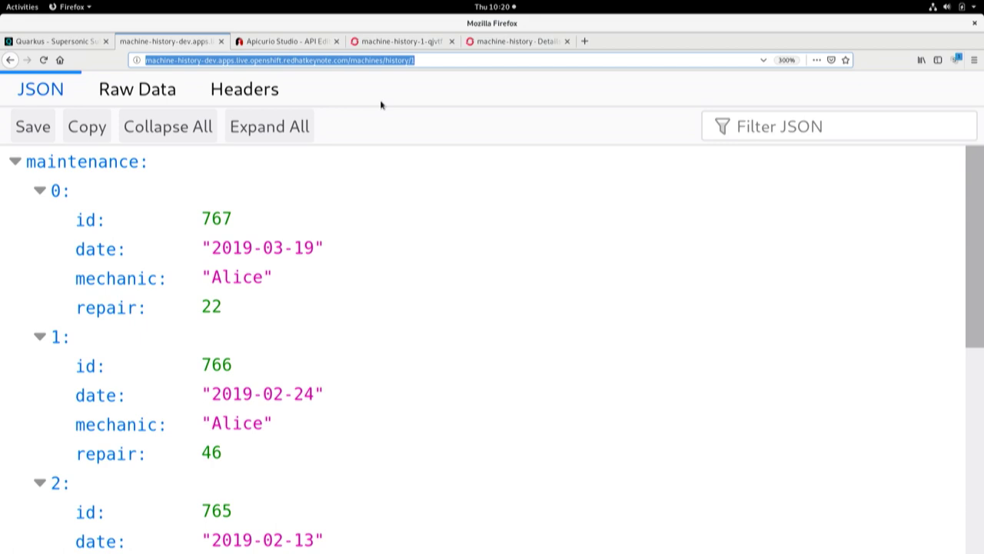
{"action": "key", "text": "alt+Tab"}
{"action": "type", "text": "mvn quarkus:remote-dev"}
{"action": "key", "text": "Return"}
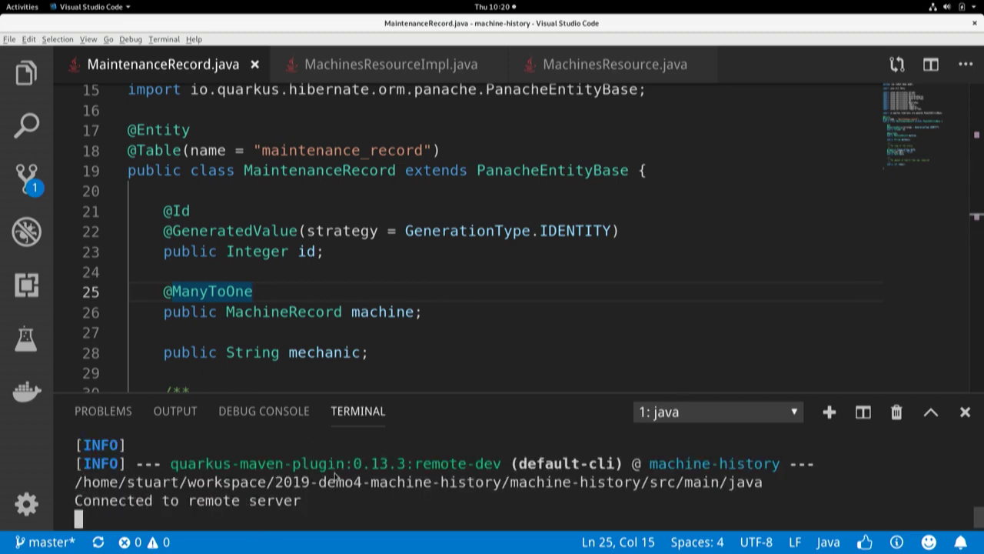
Step: Add the field "public int health;" after the repair field in MaintenanceRecord.java and save the file
{"action": "left_click", "coordinate": [360, 271]}
{"action": "mouse_move", "coordinate": [357, 233]}
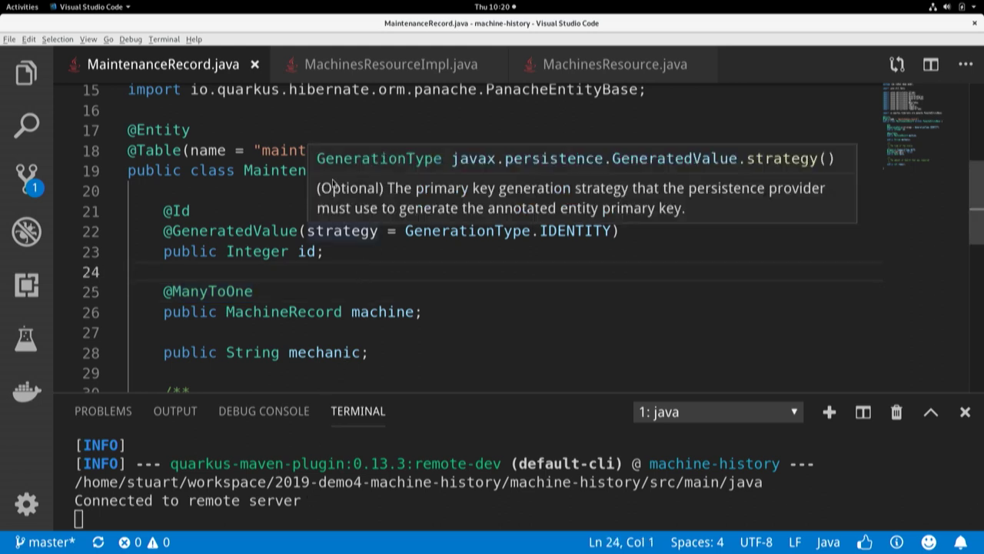
{"action": "scroll", "coordinate": [278, 197], "scroll_direction": "down", "scroll_amount": 8}
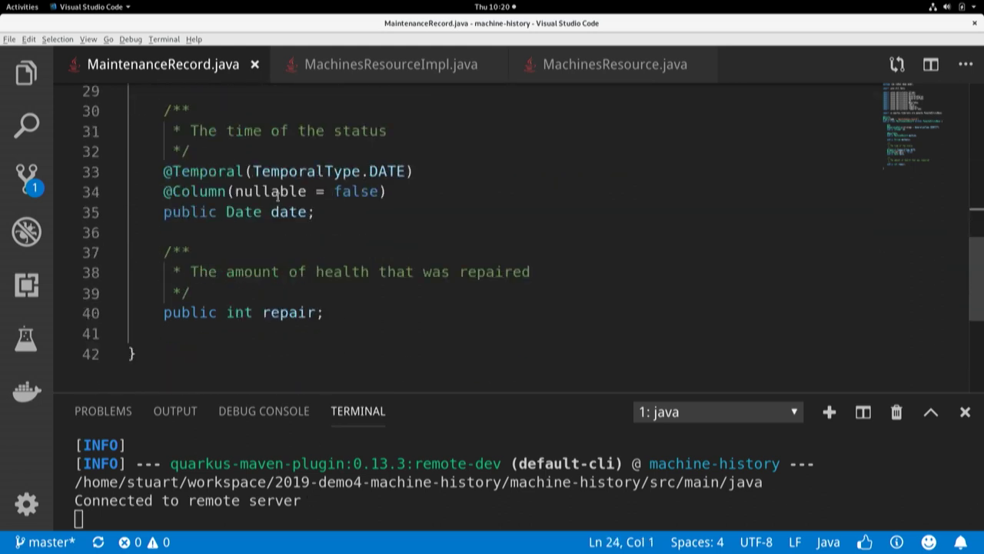
{"action": "scroll", "coordinate": [292, 172], "scroll_direction": "up", "scroll_amount": 1}
{"action": "left_click", "coordinate": [292, 171]}
{"action": "key", "text": "Return"}
{"action": "type", "text": "public"}
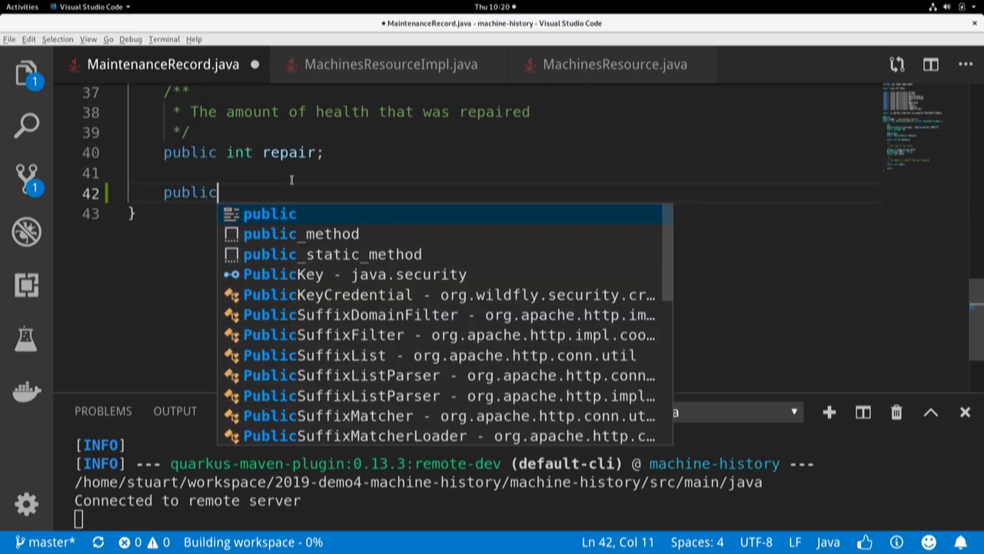
{"action": "type", "text": " int health;"}
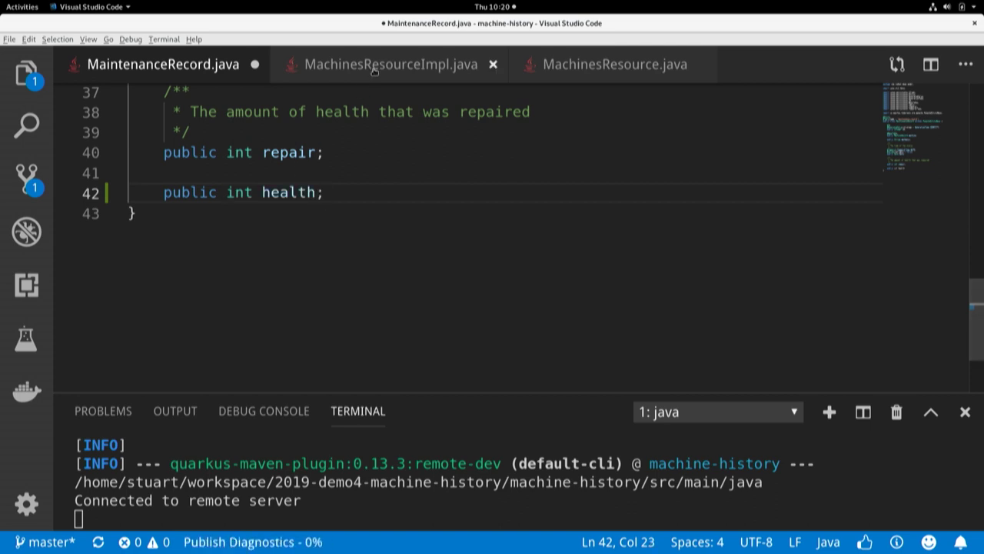
{"action": "key", "text": "ctrl+s"}
Step: Add "data.setFinalHealth(mr.health);" after the setMechanic call in machineHistory in MachinesResourceImpl.java and save the file
{"action": "left_click", "coordinate": [374, 69]}
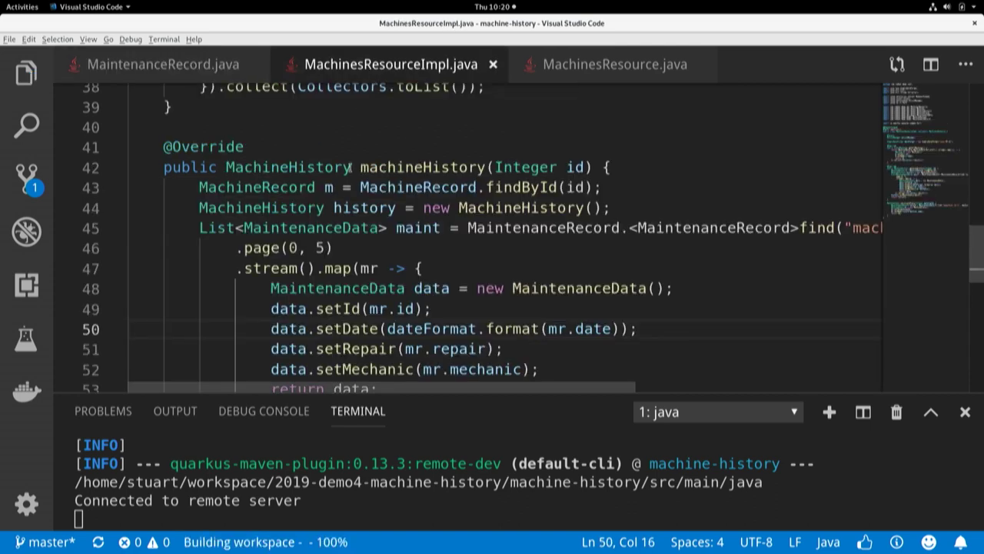
{"action": "scroll", "coordinate": [348, 185], "scroll_direction": "down", "scroll_amount": 1}
{"action": "left_click", "coordinate": [546, 338]}
{"action": "key", "text": "Return"}
{"action": "type", "text": "data."}
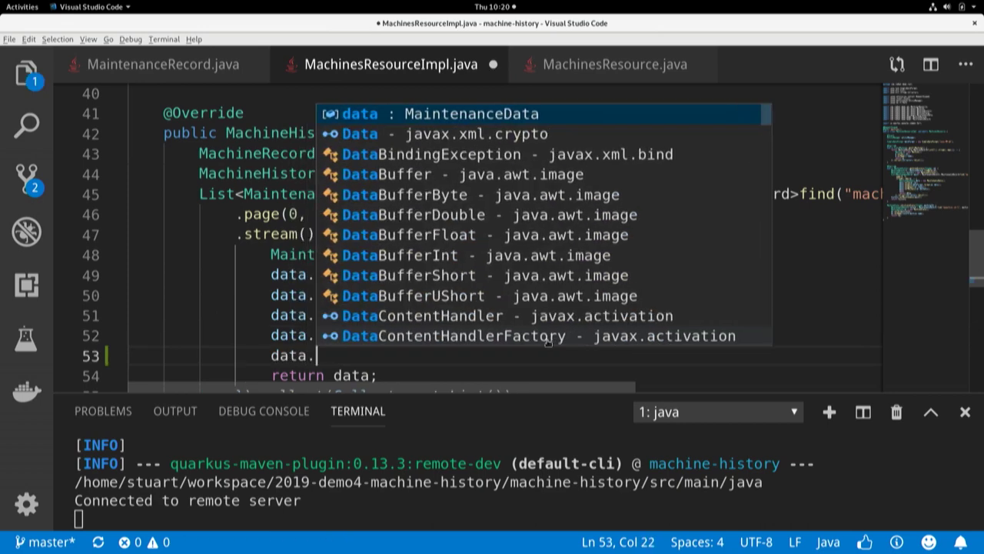
{"action": "type", "text": "setFi"}
{"action": "key", "text": "Return"}
{"action": "type", "text": "mr."}
{"action": "type", "text": "health"}
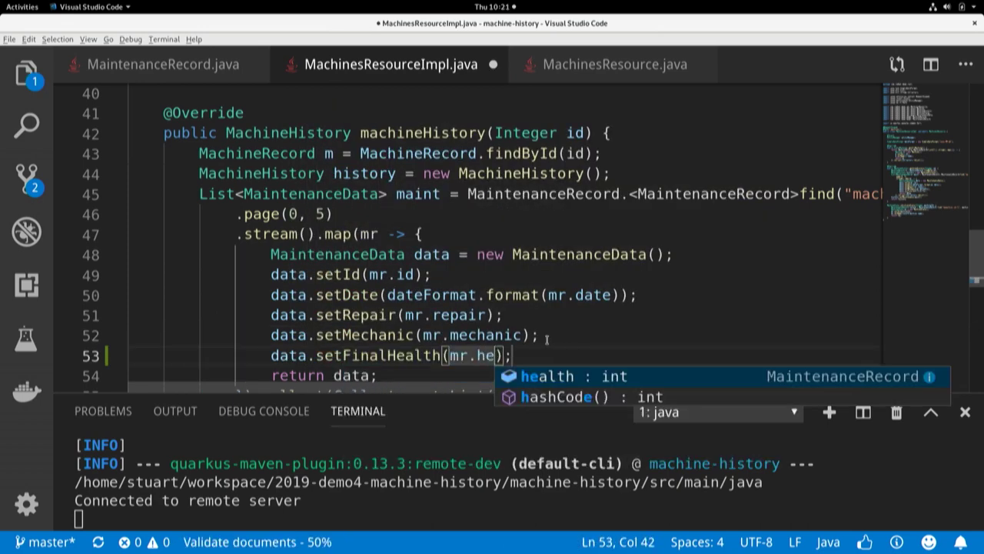
{"action": "left_click", "coordinate": [547, 339]}
{"action": "key", "text": "ctrl+s"}
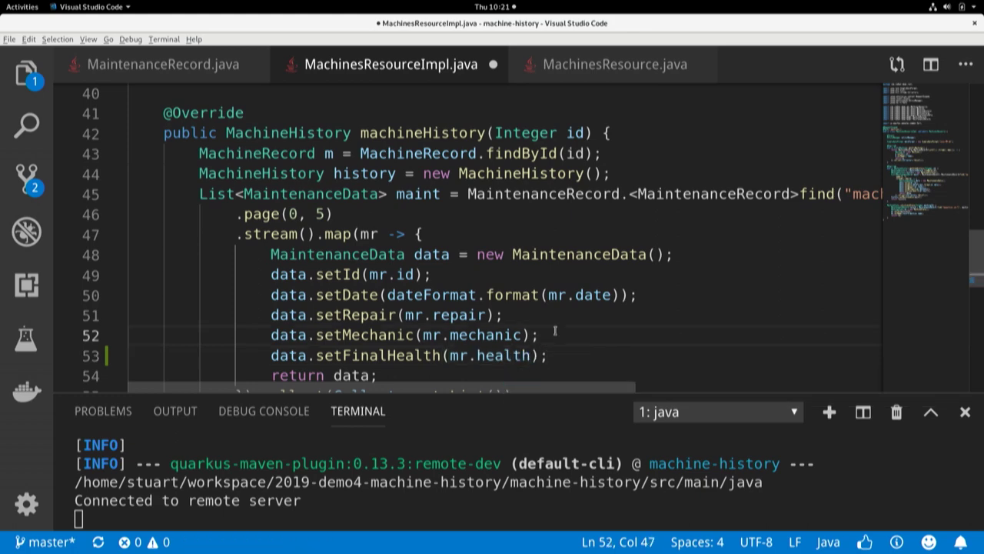
Step: Switch to Firefox, reload the /machines/history/1 response and examine the finalHealth and repair entries of the first record
{"action": "key", "text": "alt+Tab"}
{"action": "key", "text": "F5"}
{"action": "left_click", "coordinate": [43, 59]}
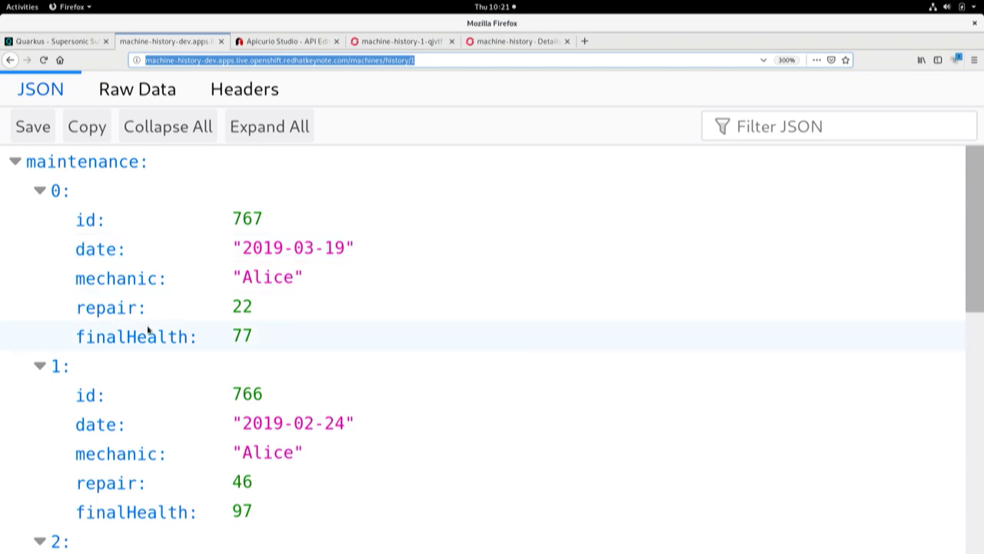
{"action": "triple_click", "coordinate": [254, 341]}
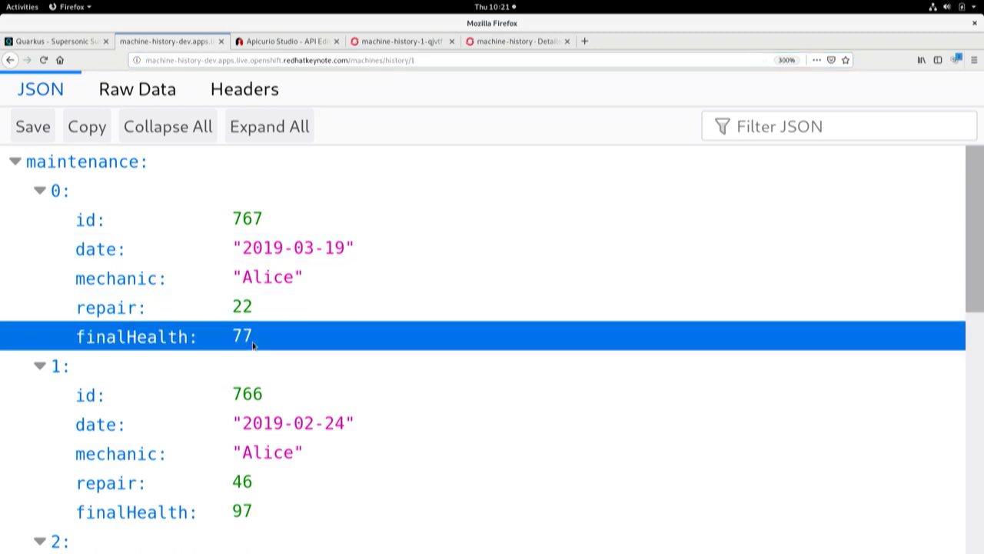
{"action": "left_click", "coordinate": [299, 313]}
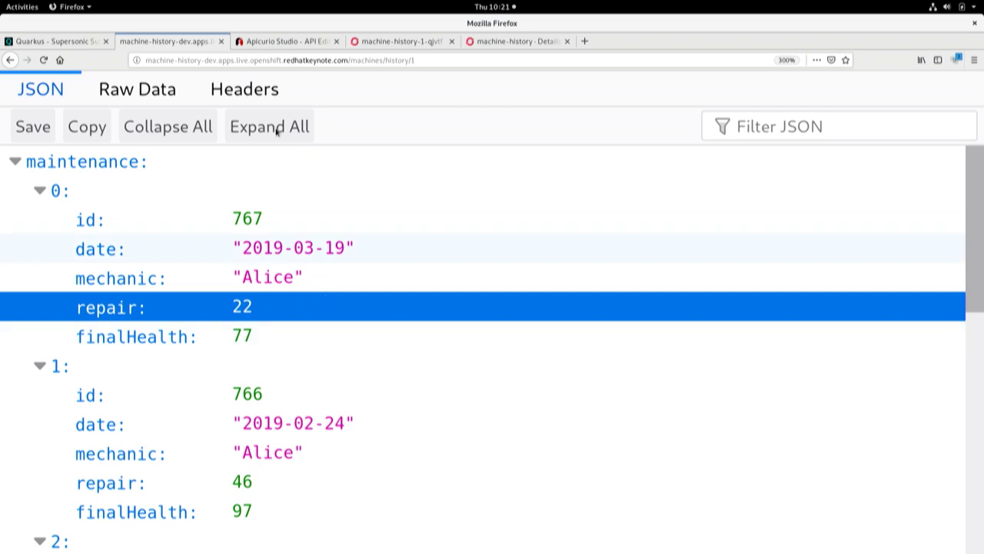
Step: Add the path /machines/{id} to the Machine History API in Apicurio Studio
{"action": "left_click", "coordinate": [287, 43]}
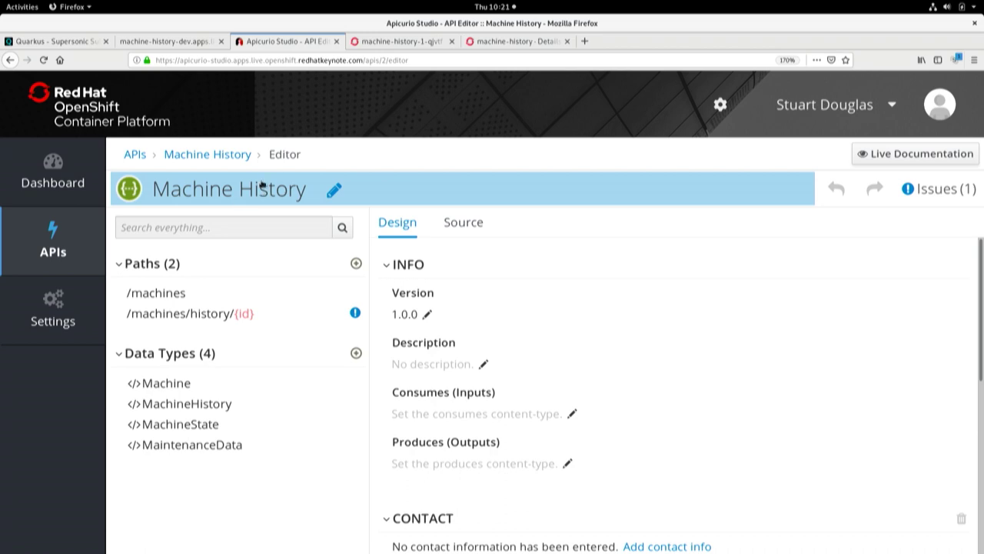
{"action": "right_click", "coordinate": [194, 293]}
{"action": "left_click", "coordinate": [239, 306]}
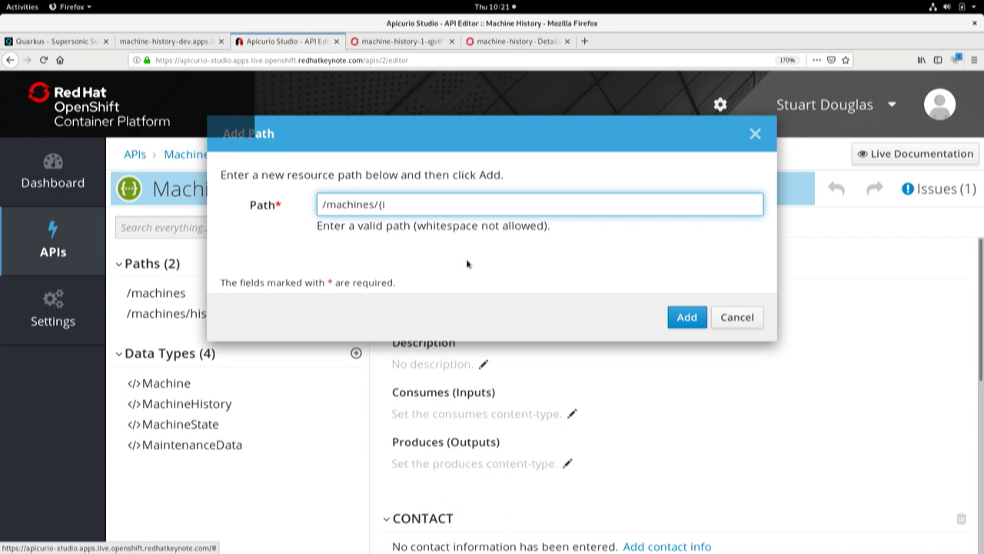
{"action": "key", "text": "Return"}
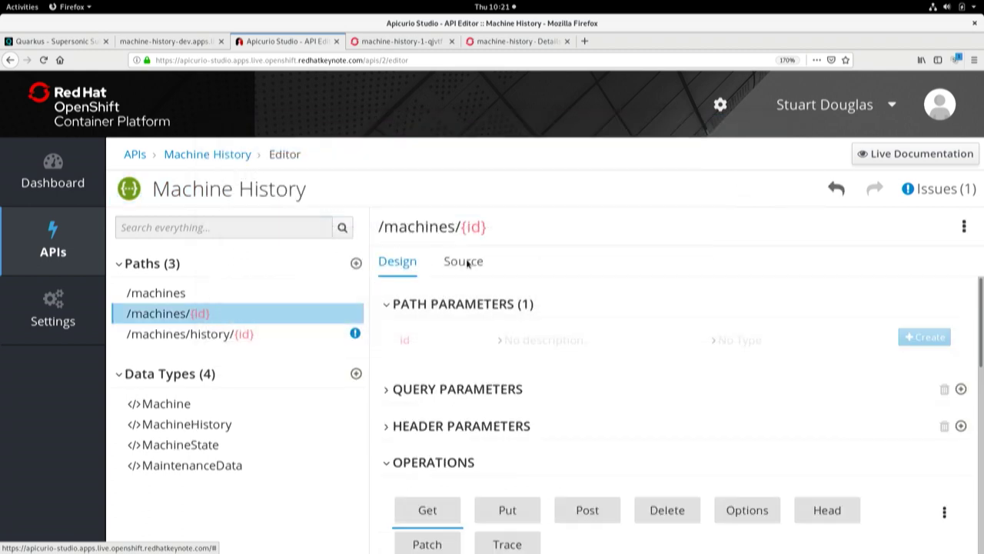
Step: Create the id path parameter for /machines/{id} and set its type to Integer
{"action": "left_click", "coordinate": [930, 339]}
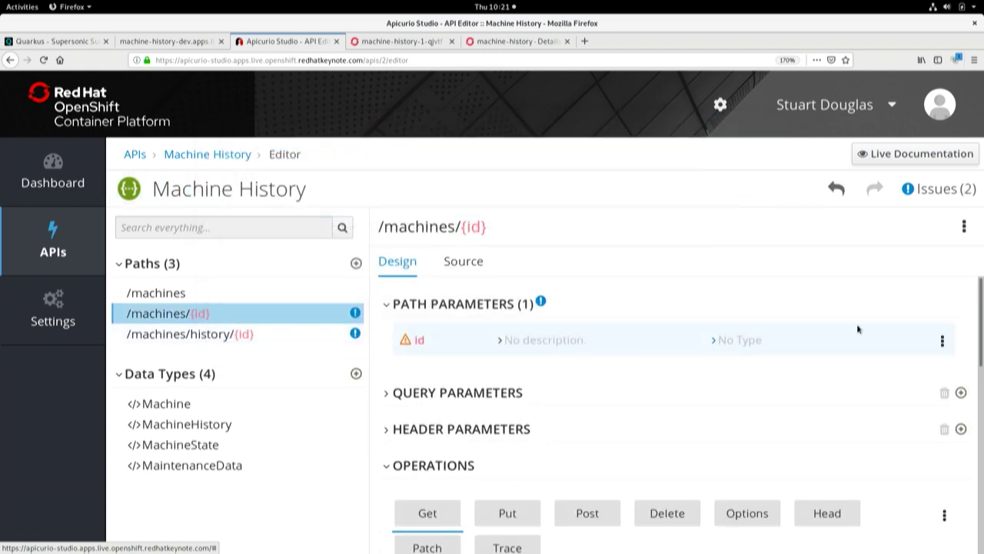
{"action": "left_click", "coordinate": [754, 345]}
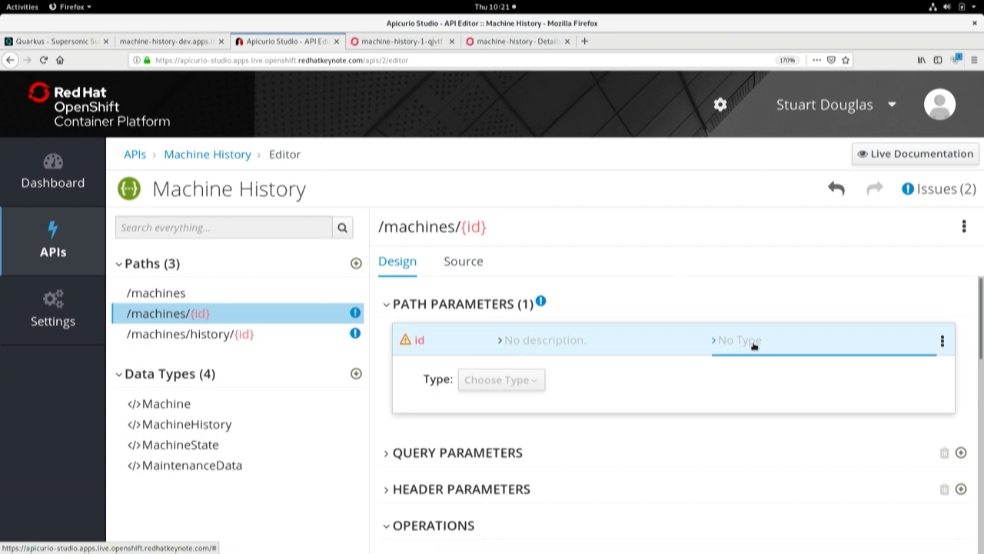
{"action": "left_click", "coordinate": [516, 379]}
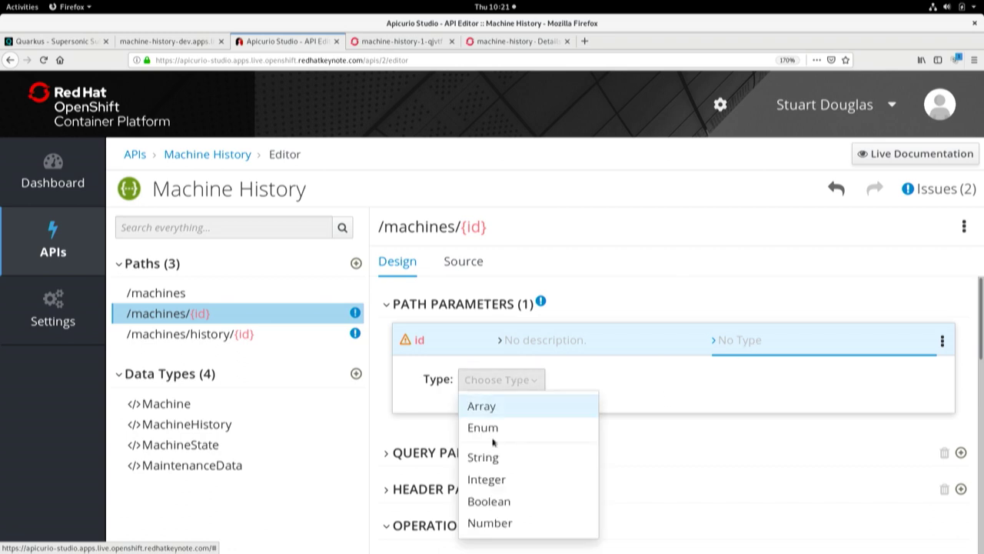
{"action": "left_click", "coordinate": [504, 479]}
Step: Add a GET operation to /machines/{id} and set its operation ID to currentState
{"action": "scroll", "coordinate": [585, 455], "scroll_direction": "down", "scroll_amount": 6}
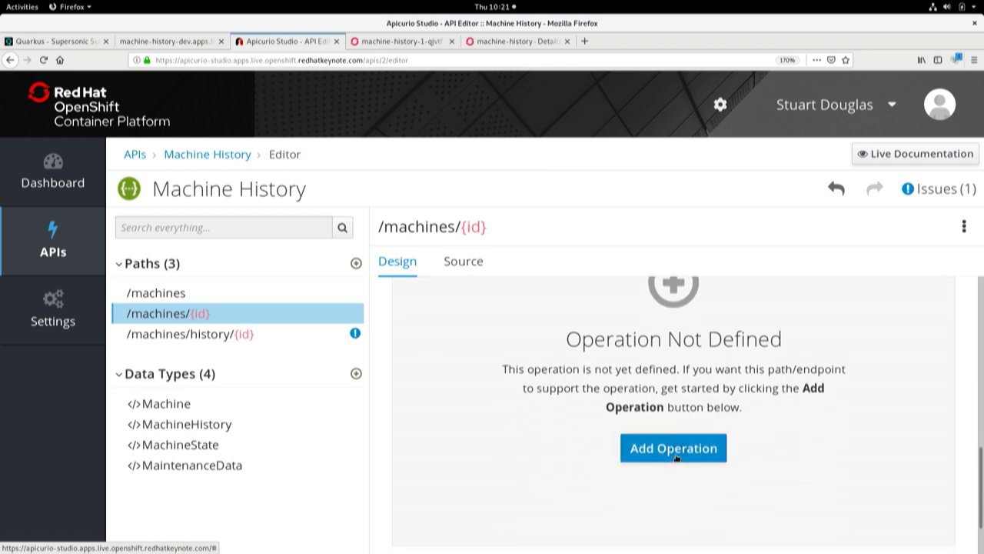
{"action": "left_click", "coordinate": [677, 459]}
{"action": "scroll", "coordinate": [566, 427], "scroll_direction": "up", "scroll_amount": 3}
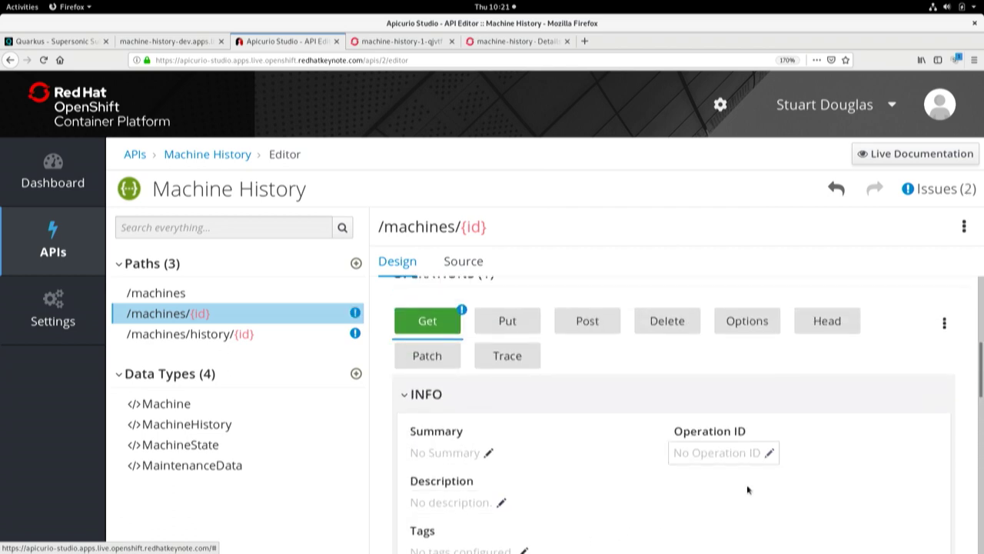
{"action": "left_click", "coordinate": [727, 454]}
{"action": "type", "text": "currentStat"}
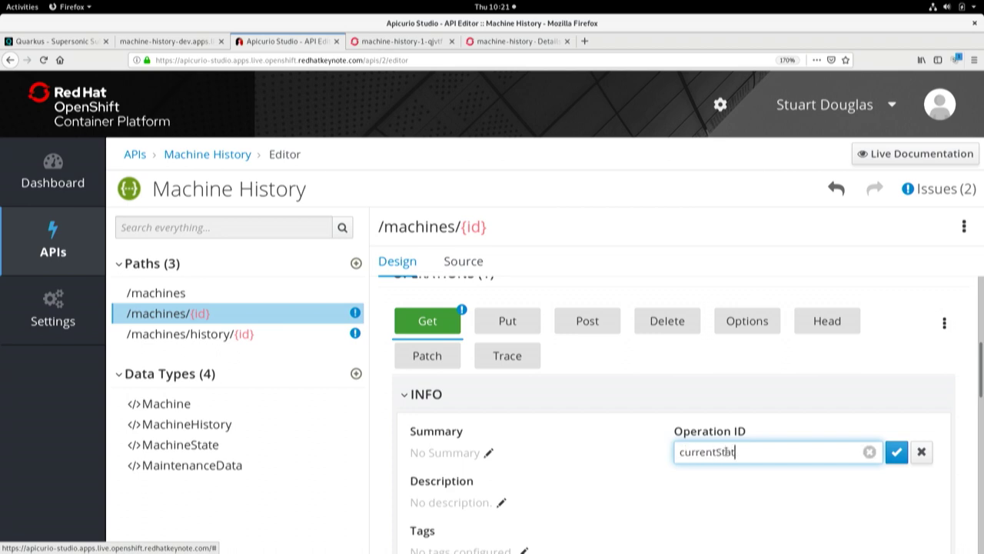
{"action": "type", "text": "e"}
{"action": "key", "text": "Return"}
Step: Set the GET operation's produced content type to application/json
{"action": "scroll", "coordinate": [644, 466], "scroll_direction": "down", "scroll_amount": 5}
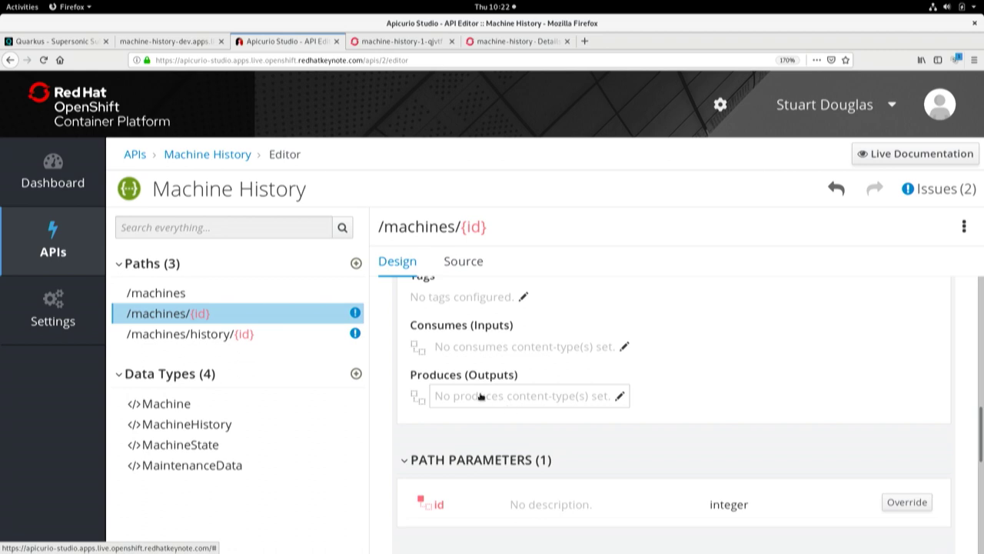
{"action": "left_click", "coordinate": [469, 397]}
{"action": "left_click", "coordinate": [501, 423]}
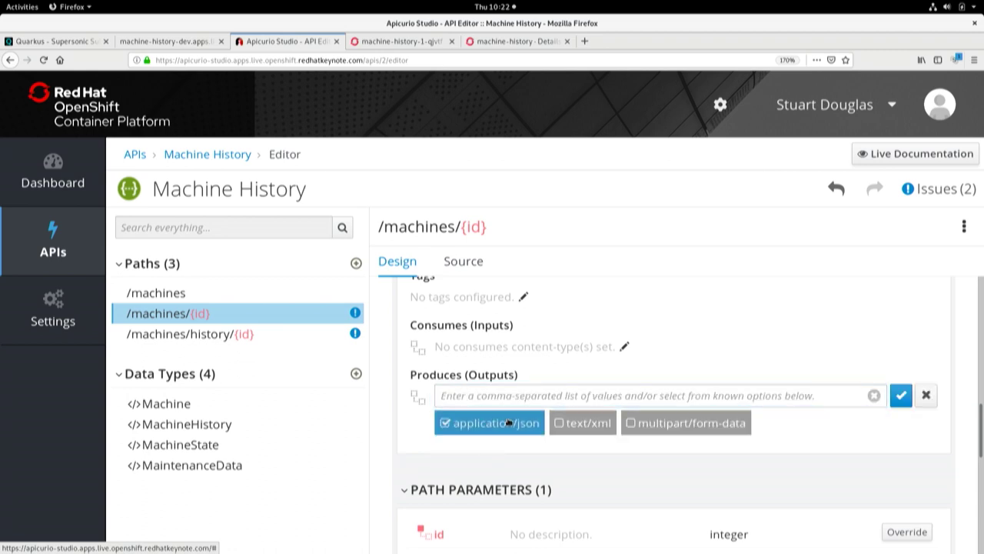
{"action": "left_click", "coordinate": [900, 395]}
Step: Add a 200 response to the GET operation and set its response type to MachineState
{"action": "scroll", "coordinate": [744, 431], "scroll_direction": "down", "scroll_amount": 5}
{"action": "left_click", "coordinate": [672, 391]}
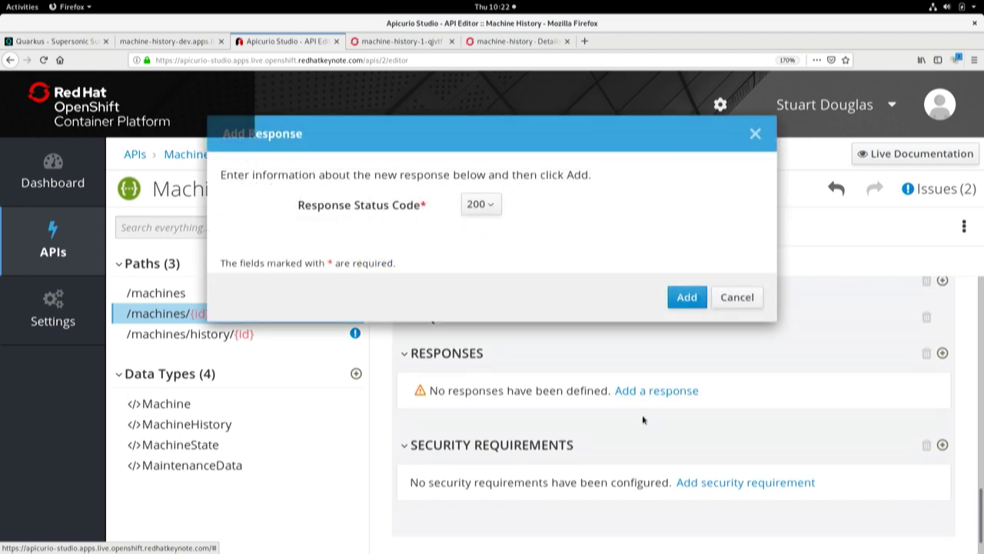
{"action": "left_click", "coordinate": [687, 296]}
{"action": "scroll", "coordinate": [595, 442], "scroll_direction": "down", "scroll_amount": 2}
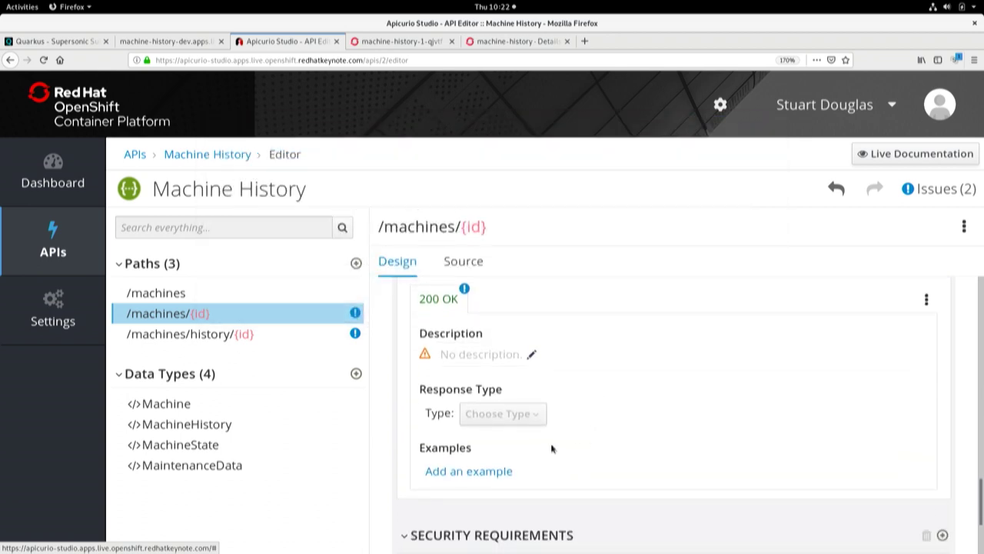
{"action": "left_click", "coordinate": [526, 406]}
{"action": "scroll", "coordinate": [503, 489], "scroll_direction": "down", "scroll_amount": 3}
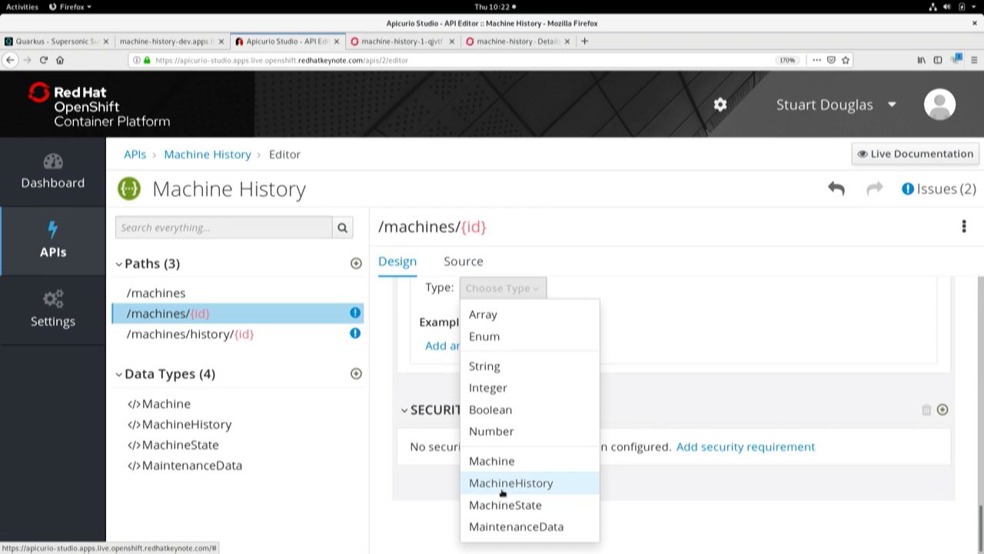
{"action": "left_click", "coordinate": [517, 504]}
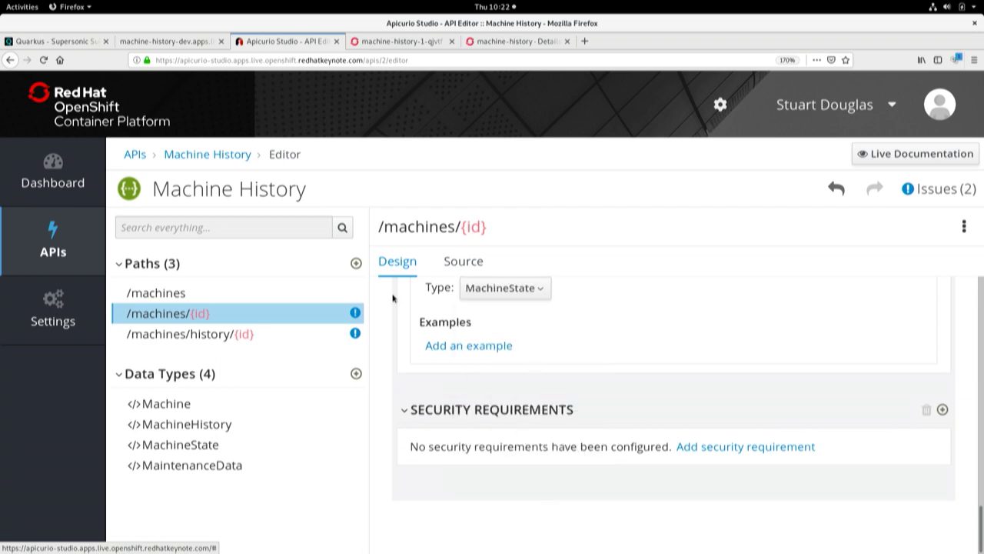
Step: Generate the Machine History project as an update of the existing jaxrs project, publishing to rhdemo/2019-demo4-machine-history, branch master, location /machine-history, with commit message "Import API"
{"action": "left_click", "coordinate": [226, 156]}
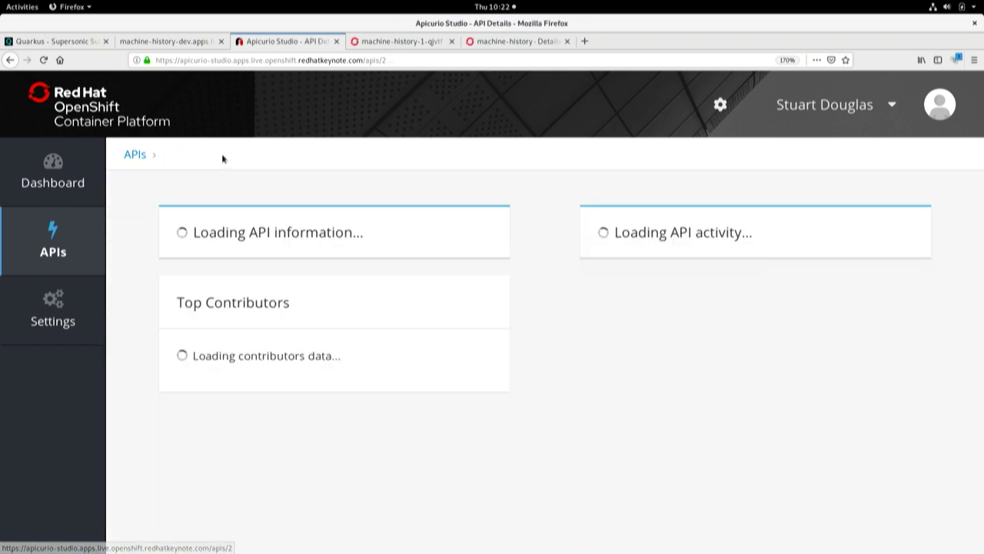
{"action": "left_click", "coordinate": [487, 235]}
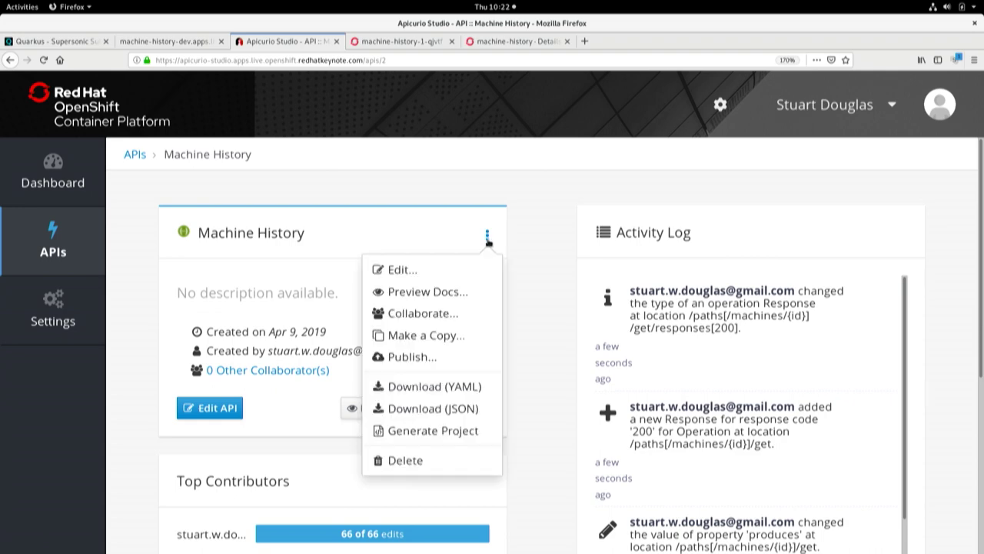
{"action": "left_click", "coordinate": [392, 428]}
{"action": "scroll", "coordinate": [600, 415], "scroll_direction": "down", "scroll_amount": 4}
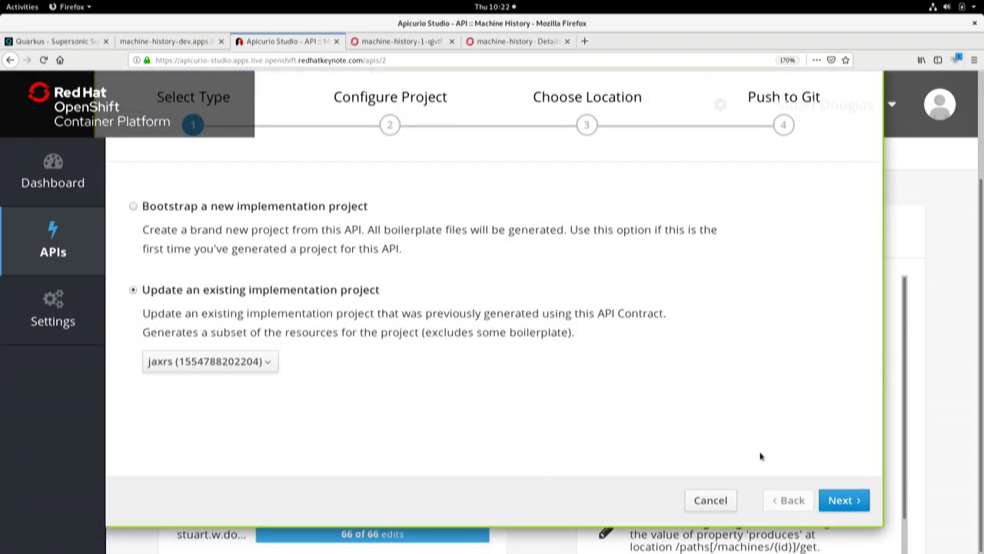
{"action": "left_click", "coordinate": [860, 500]}
{"action": "left_click", "coordinate": [843, 500]}
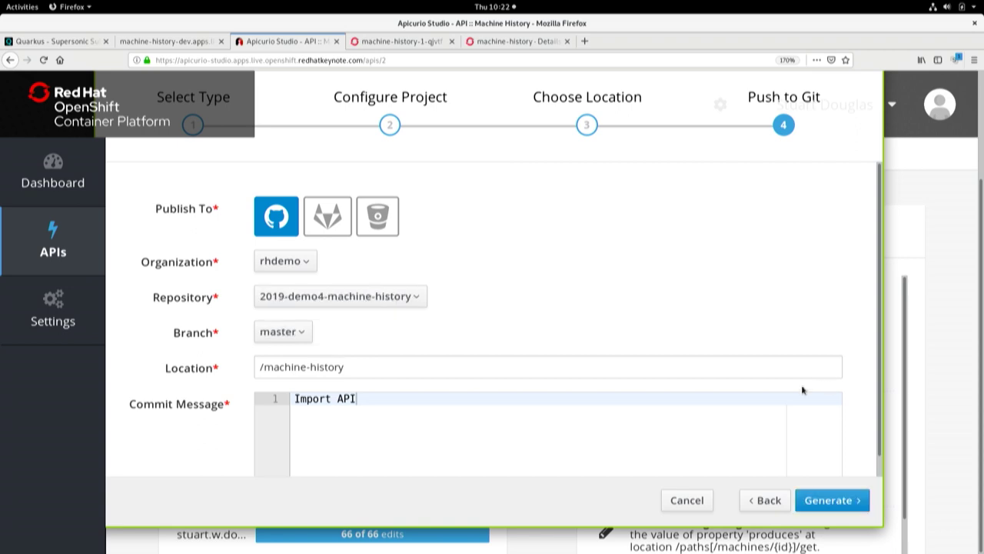
{"action": "left_click", "coordinate": [836, 501]}
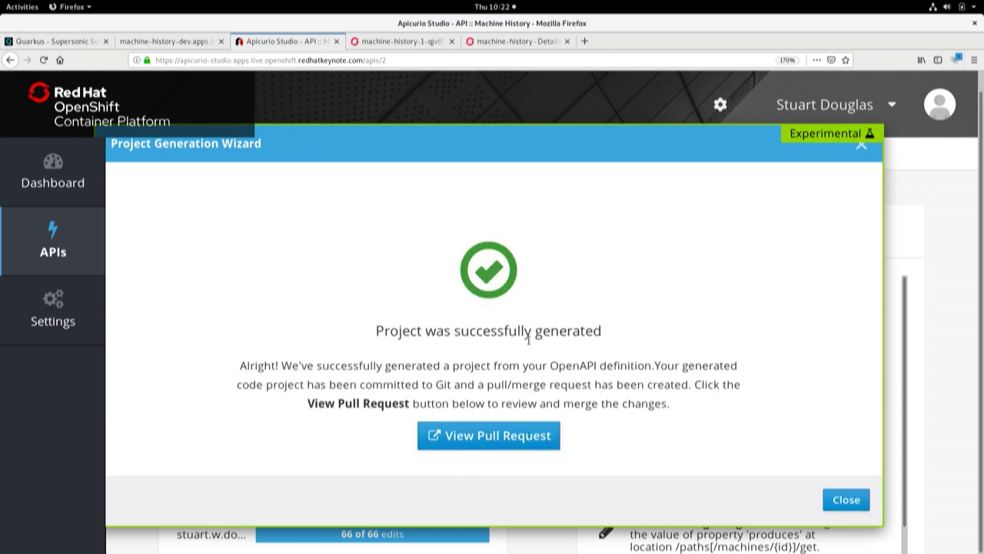
Step: Open the generated project's pull request on GitHub and review its changed files
{"action": "left_click", "coordinate": [513, 437]}
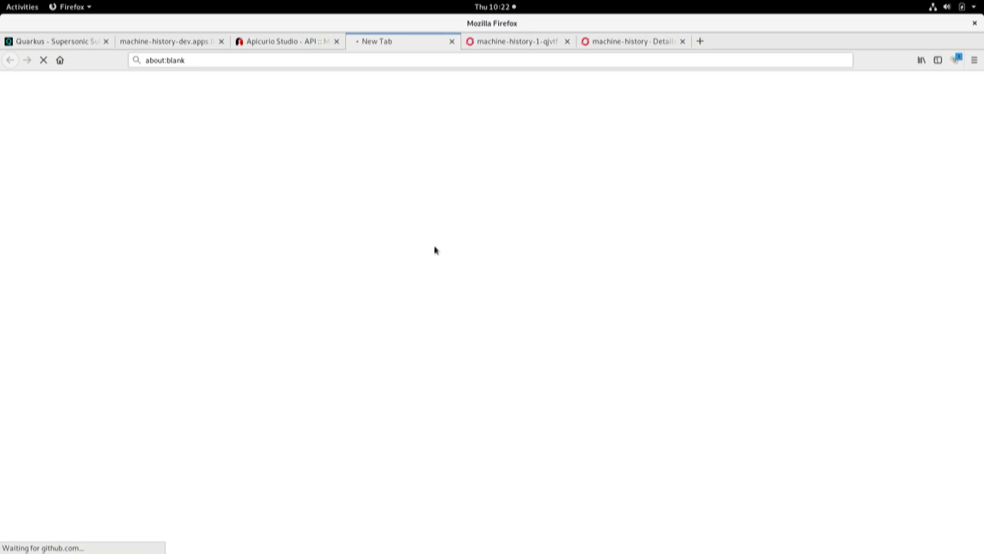
{"action": "left_click", "coordinate": [473, 225]}
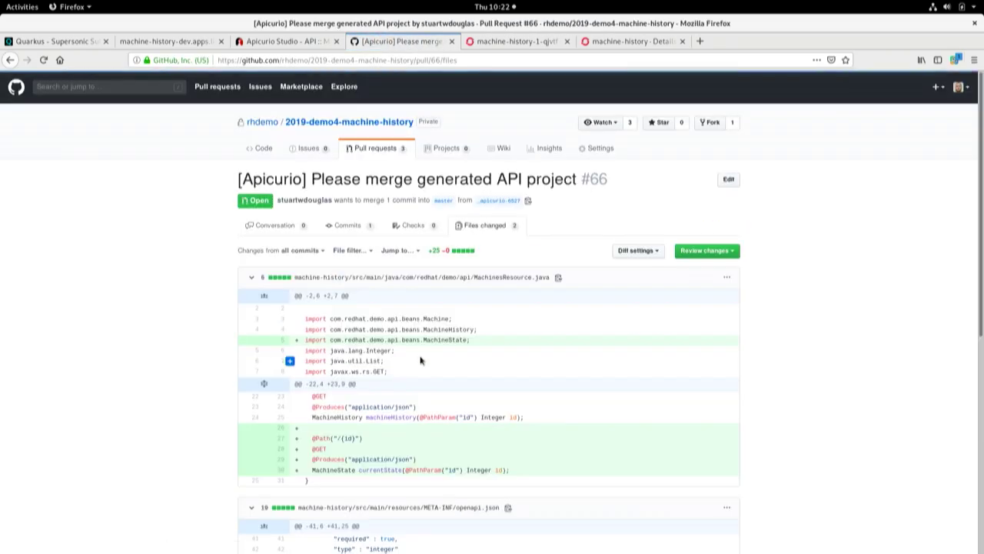
Step: Merge the pull request for the generated API project on GitHub and confirm the merge
{"action": "scroll", "coordinate": [420, 360], "scroll_direction": "down", "scroll_amount": 2}
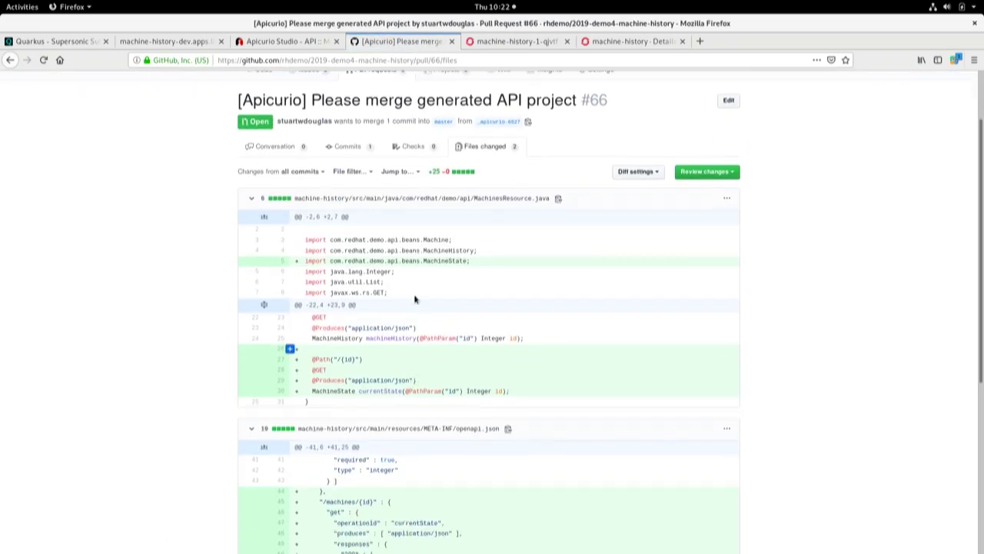
{"action": "left_click", "coordinate": [275, 146]}
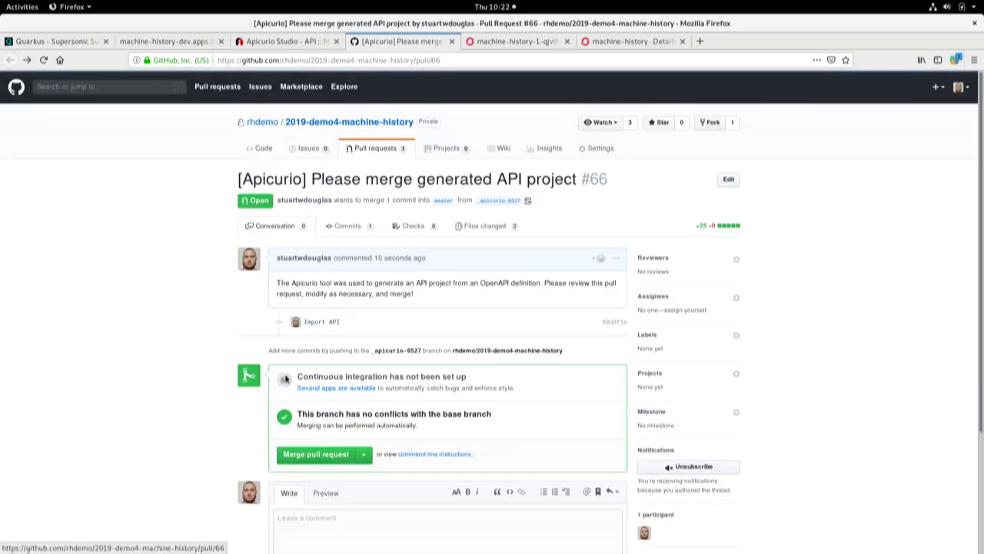
{"action": "left_click", "coordinate": [307, 453]}
{"action": "left_click", "coordinate": [309, 445]}
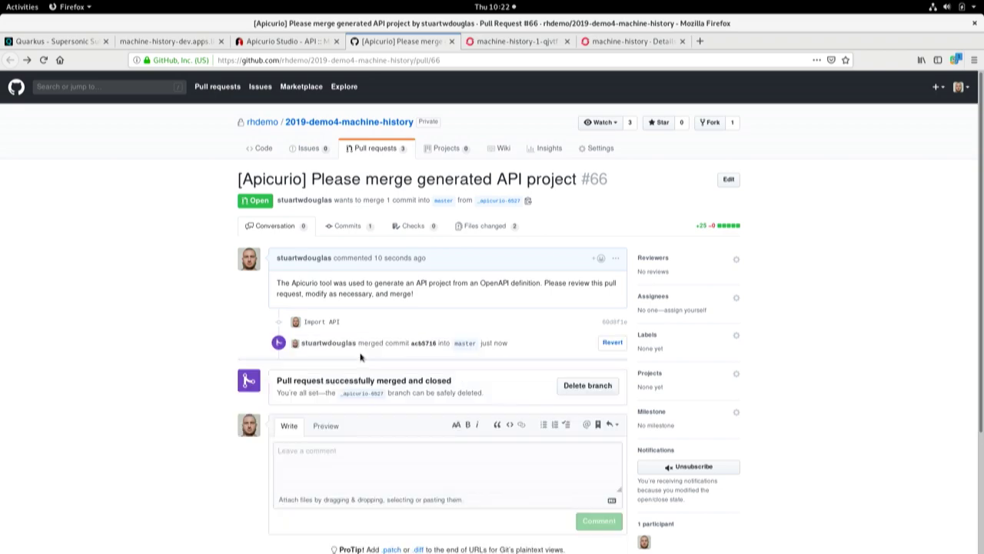
Step: Switch to Visual Studio Code and review the /{id} endpoint declaration in MachinesResource.java
{"action": "key", "text": "alt+Tab"}
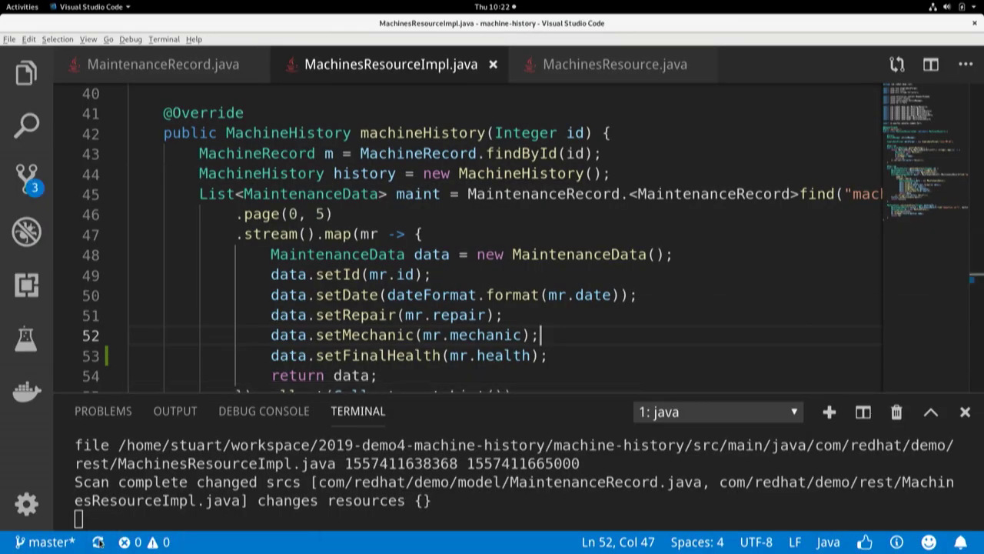
{"action": "left_click", "coordinate": [619, 61]}
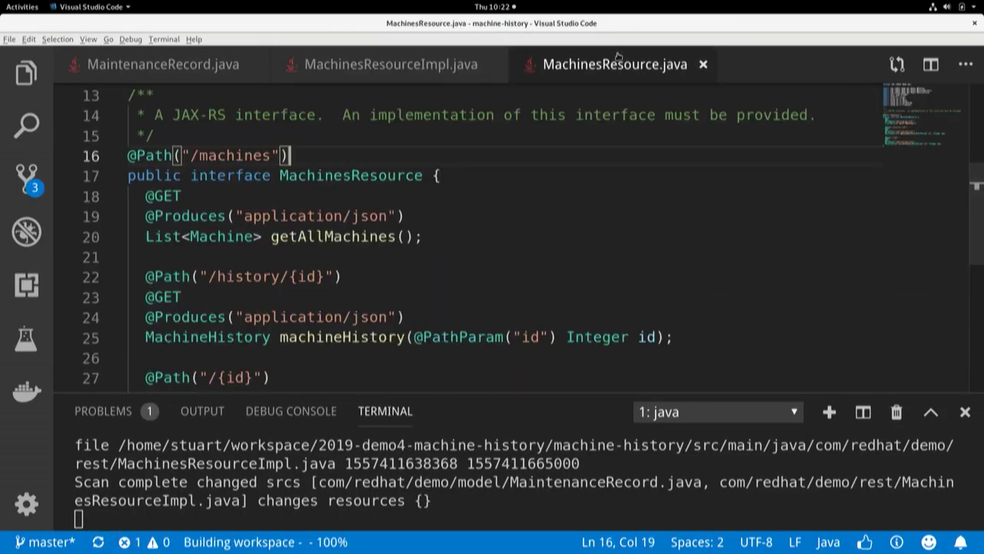
{"action": "scroll", "coordinate": [496, 191], "scroll_direction": "down", "scroll_amount": 6}
{"action": "scroll", "coordinate": [493, 231], "scroll_direction": "up", "scroll_amount": 5}
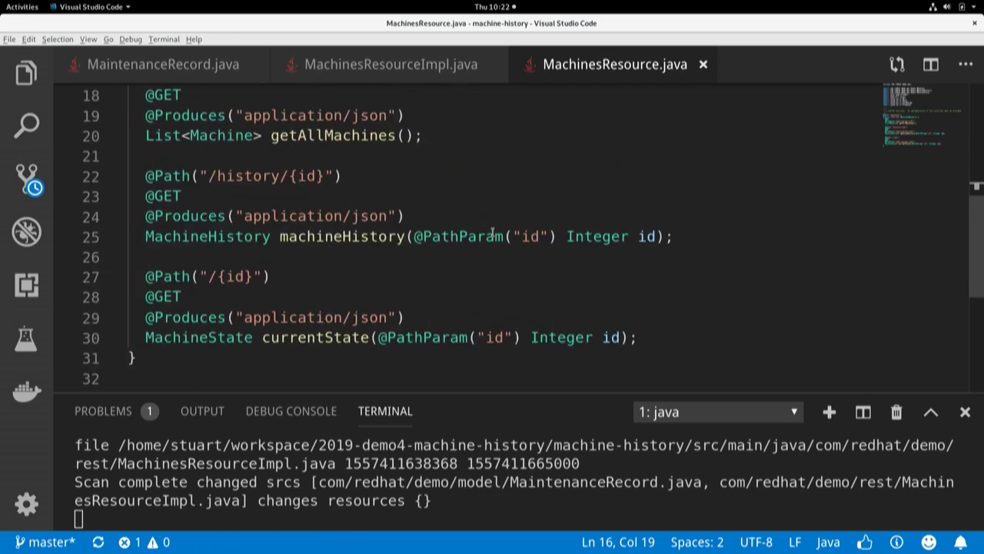
{"action": "scroll", "coordinate": [492, 232], "scroll_direction": "down", "scroll_amount": 1}
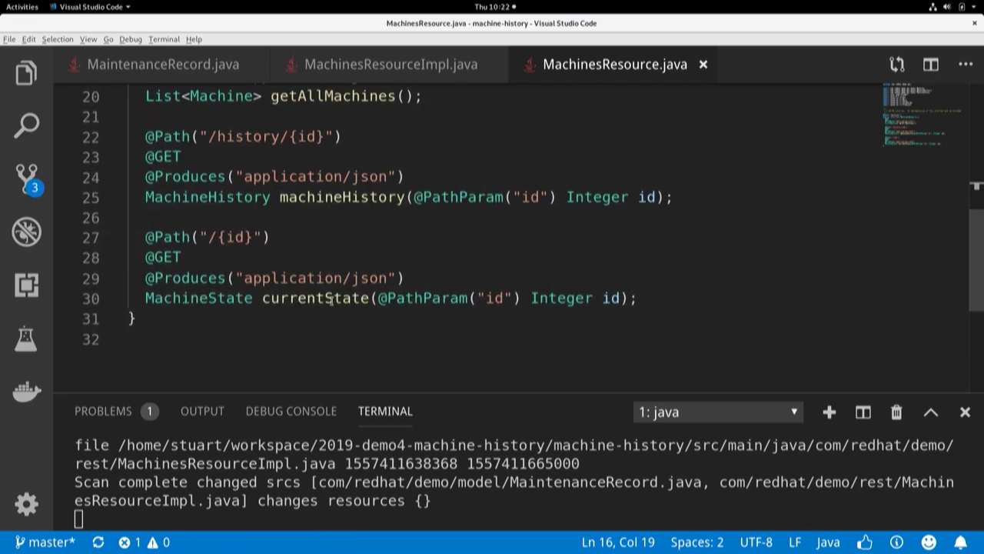
Step: Apply the quick fix on the MachinesResourceImpl class to generate the unimplemented currentState method
{"action": "left_click", "coordinate": [396, 64]}
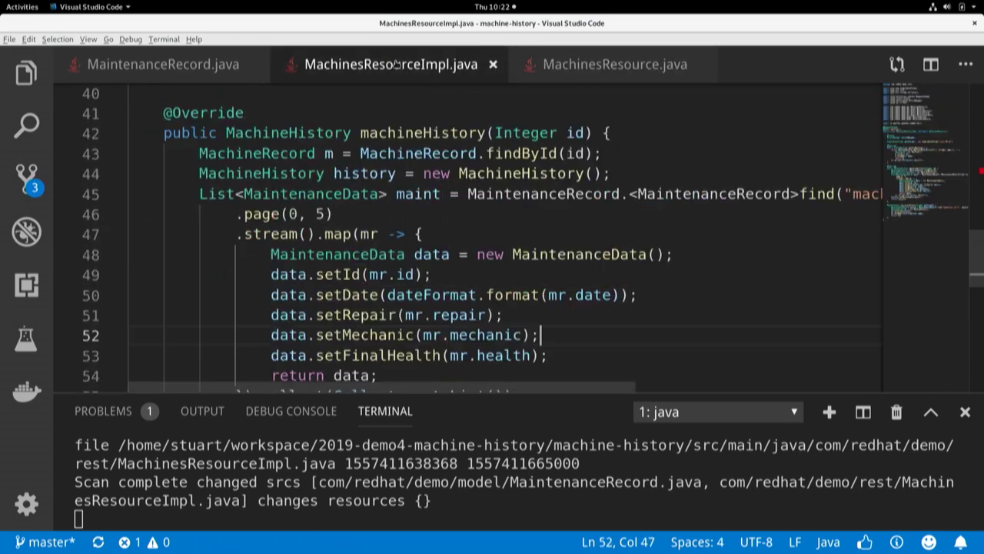
{"action": "scroll", "coordinate": [358, 162], "scroll_direction": "up", "scroll_amount": 6}
{"action": "mouse_move", "coordinate": [358, 159]}
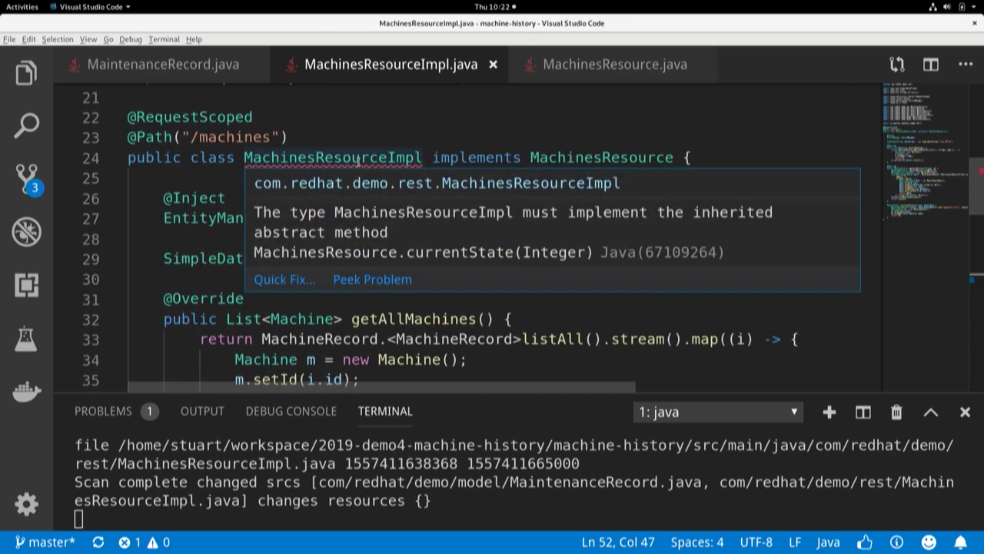
{"action": "left_click", "coordinate": [362, 157]}
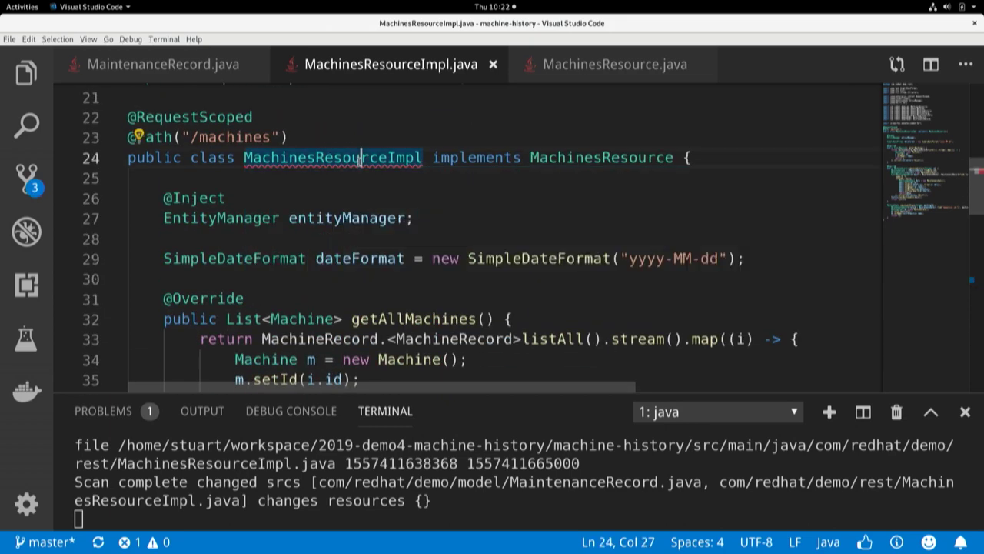
{"action": "key", "text": "ctrl+period"}
{"action": "key", "text": "Return"}
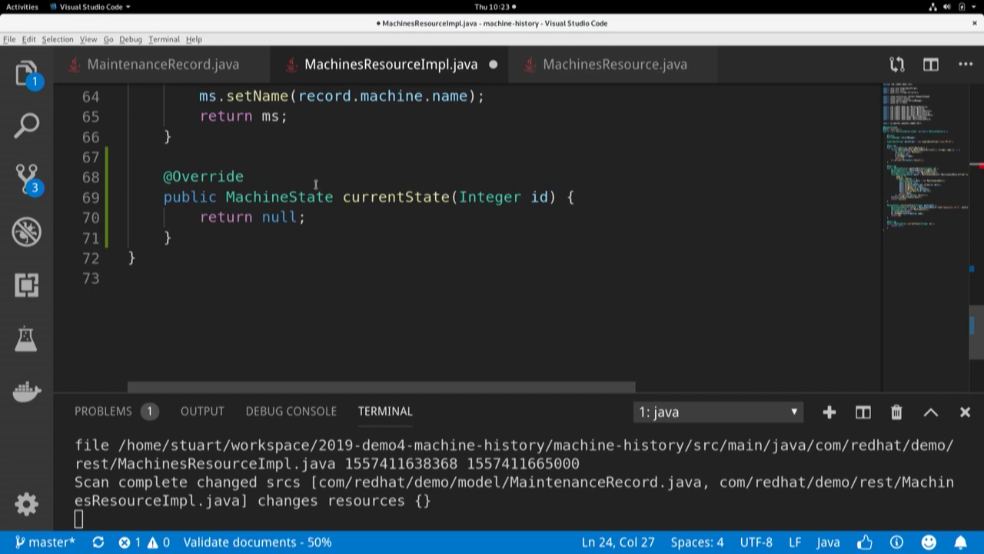
Step: Replace the null return value in the currentState method with calculateState(id)
{"action": "scroll", "coordinate": [292, 217], "scroll_direction": "up", "scroll_amount": 3}
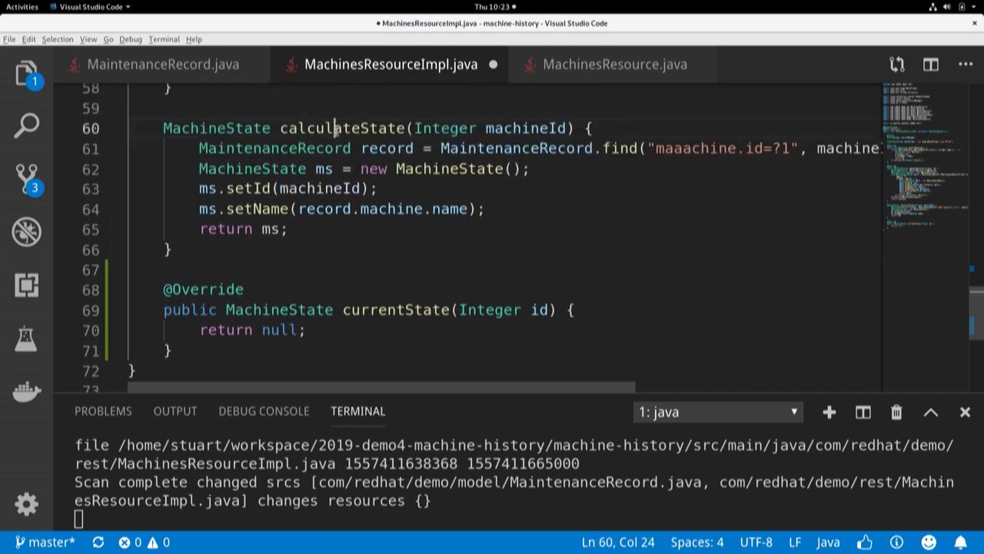
{"action": "double_click", "coordinate": [334, 129]}
{"action": "double_click", "coordinate": [279, 329]}
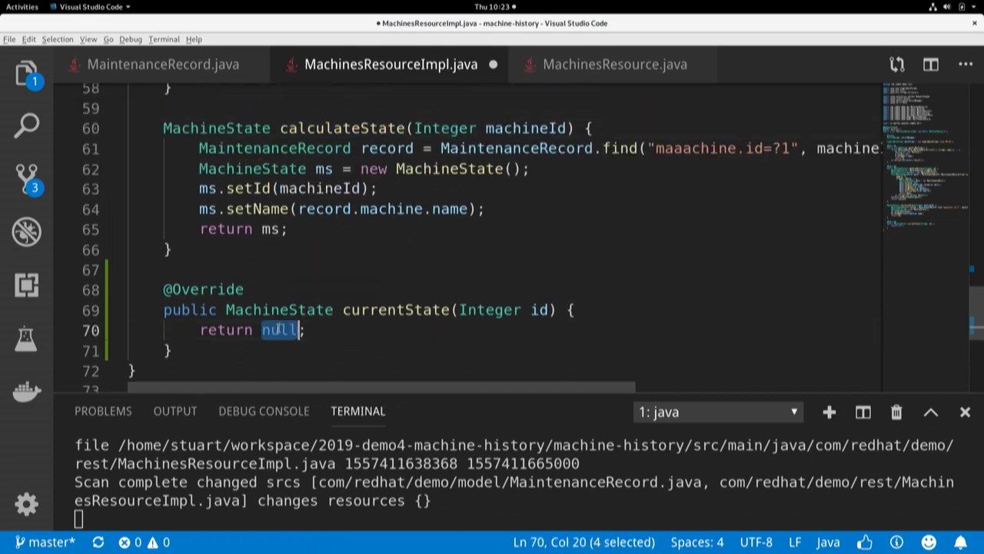
{"action": "type", "text": "calc"}
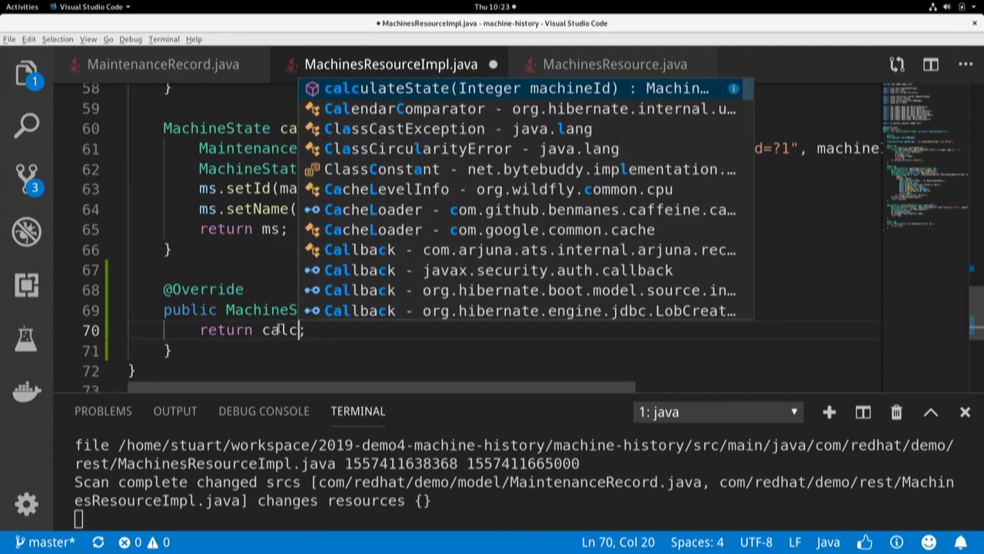
{"action": "key", "text": "Return"}
{"action": "key", "text": "BackSpace"}
{"action": "type", "text": "id"}
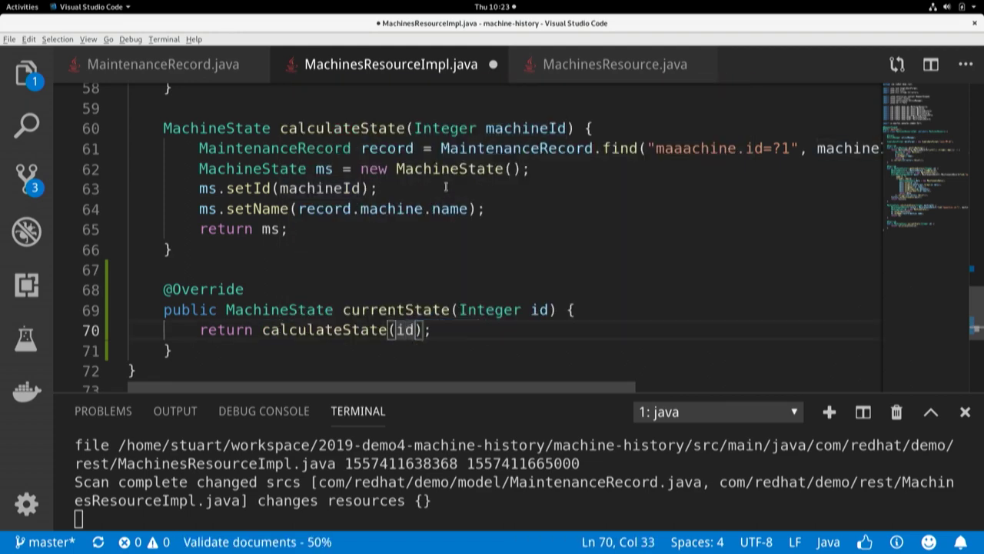
Step: Add ms.setHealth(record.health); after the setName line in the calculateState method and save the file
{"action": "left_click", "coordinate": [504, 208]}
{"action": "key", "text": "Return"}
{"action": "type", "text": "ms.set"}
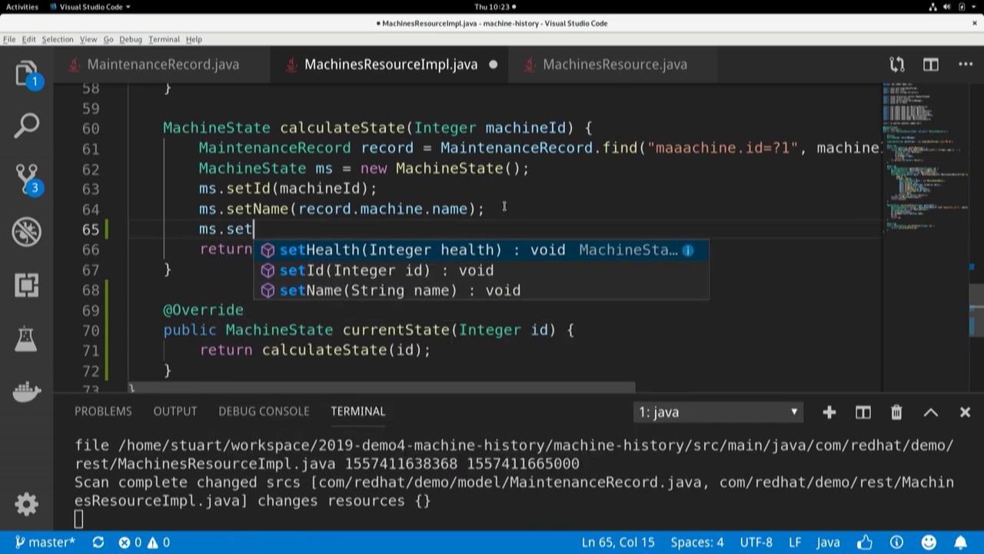
{"action": "key", "text": "Return"}
{"action": "type", "text": "record.hea"}
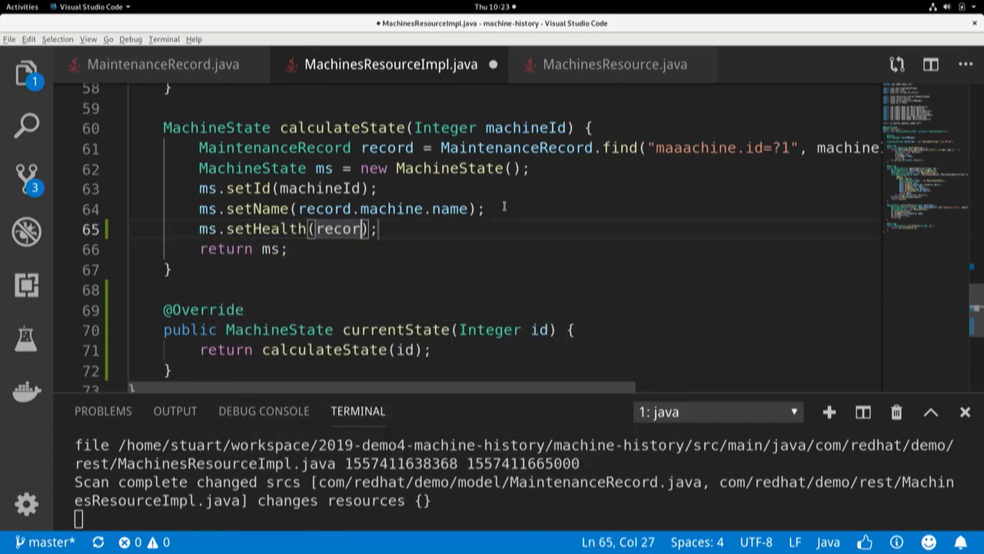
{"action": "type", "text": "lth"}
{"action": "left_click", "coordinate": [503, 189]}
Step: Switch to Firefox and request the new endpoint at /machines/1 by removing history from the service's address
{"action": "key", "text": "alt+Tab"}
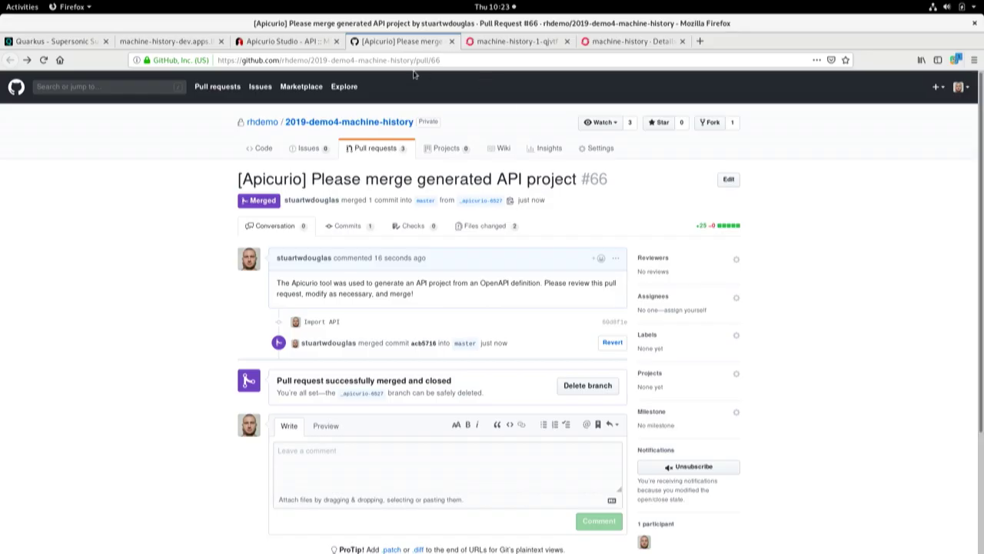
{"action": "left_click", "coordinate": [184, 46]}
{"action": "left_click", "coordinate": [404, 62]}
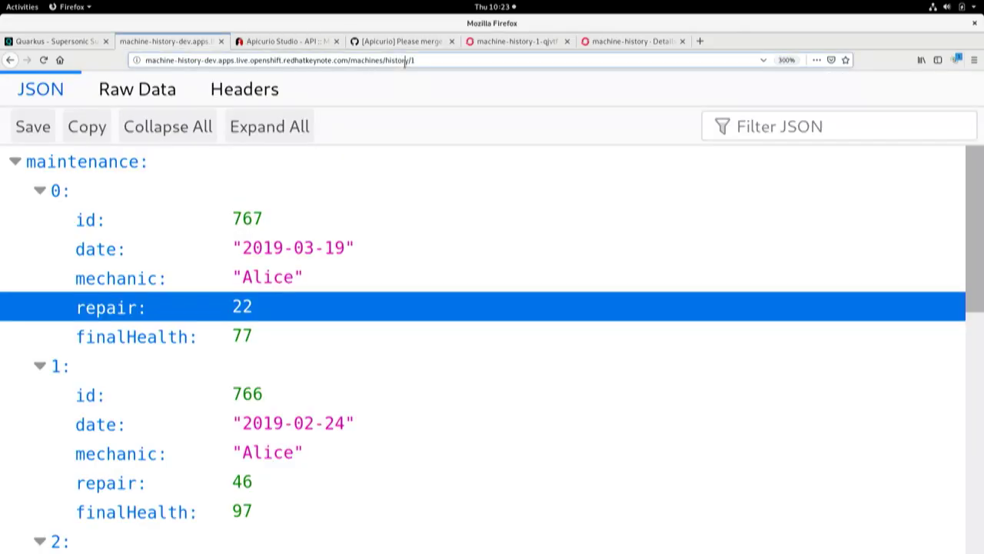
{"action": "key", "text": "BackSpace"}
{"action": "key", "text": "BackSpace"}
{"action": "key", "text": "BackSpace"}
{"action": "key", "text": "BackSpace"}
{"action": "key", "text": "BackSpace"}
{"action": "key", "text": "BackSpace"}
{"action": "key", "text": "BackSpace"}
{"action": "key", "text": "BackSpace"}
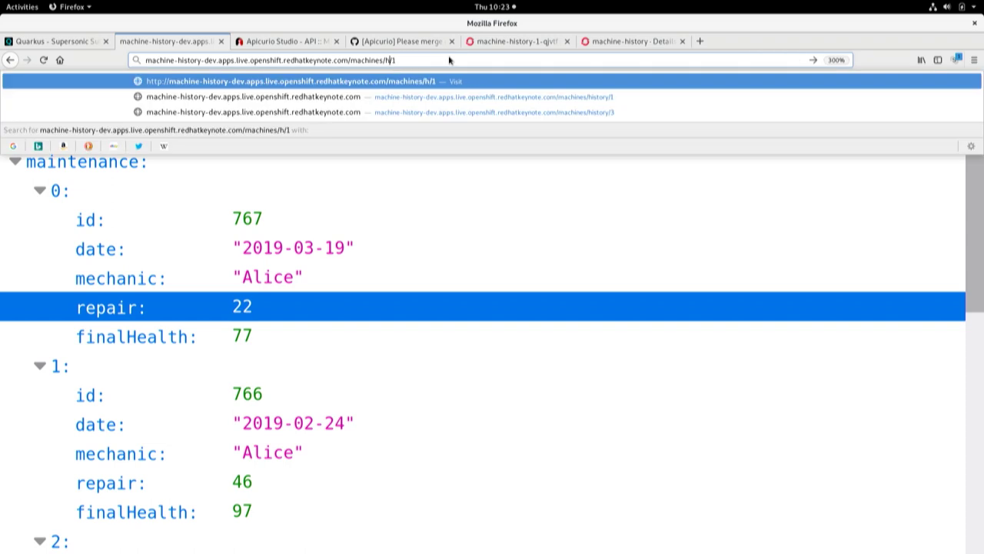
{"action": "key", "text": "Return"}
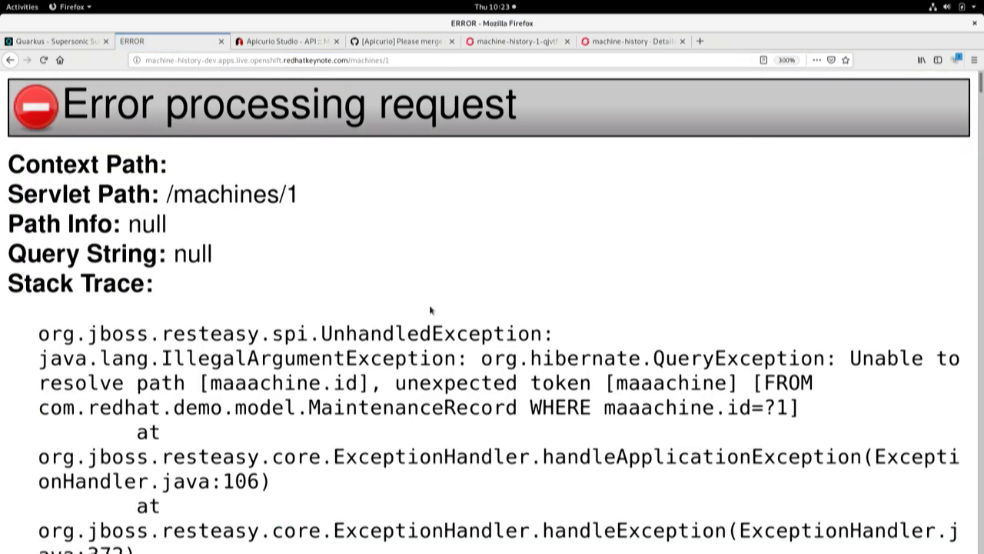
Step: Examine the query exception, then return to Visual Studio Code, correct maaachine.id to machine.id in the calculateState query, and save
{"action": "double_click", "coordinate": [684, 359]}
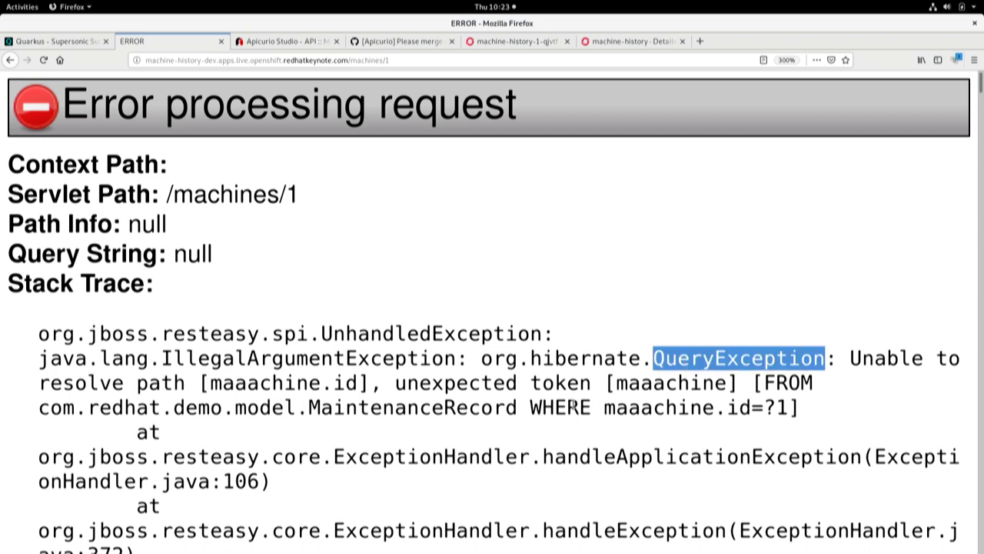
{"action": "left_click_drag", "start_coordinate": [580, 382], "coordinate": [684, 383]}
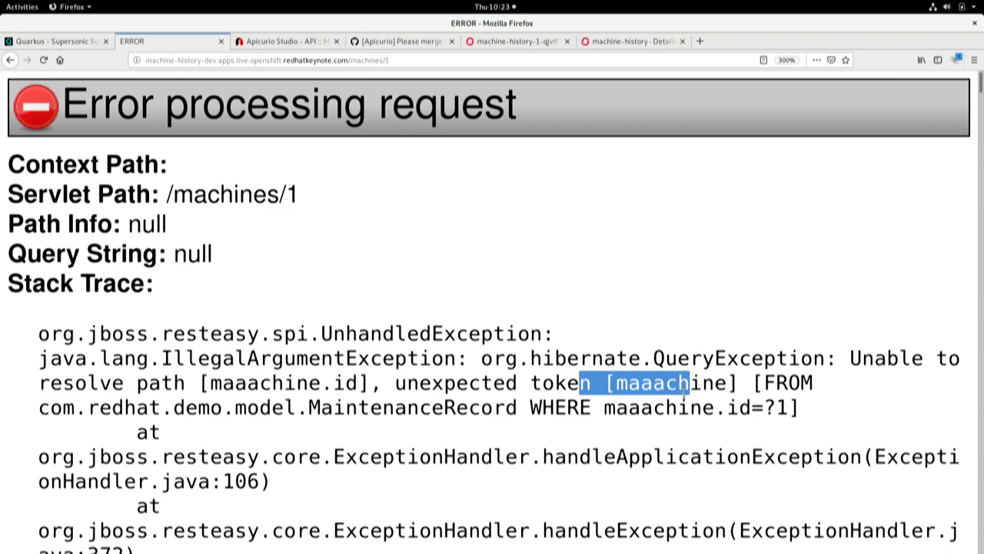
{"action": "key", "text": "alt+Tab"}
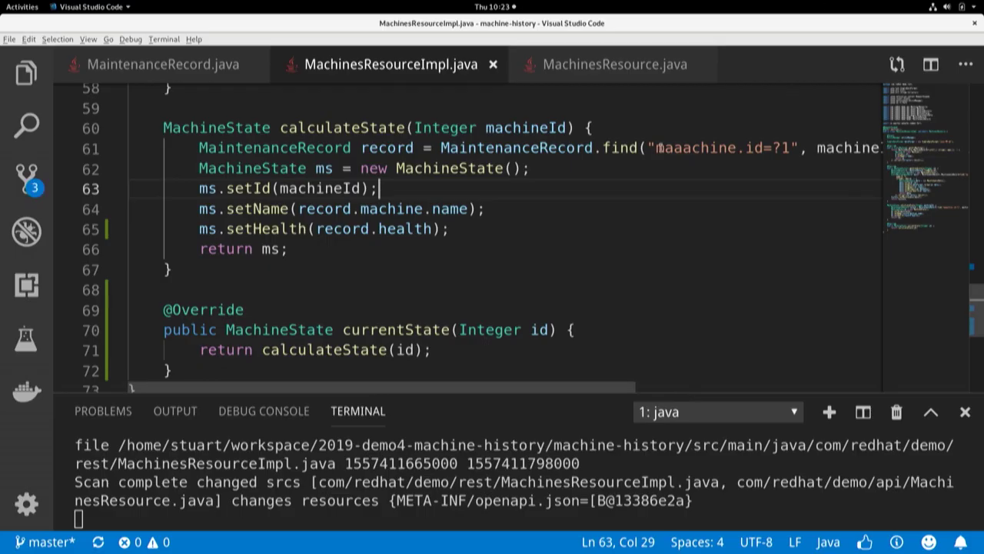
{"action": "left_click", "coordinate": [682, 147]}
{"action": "key", "text": "BackSpace"}
{"action": "key", "text": "BackSpace"}
{"action": "key", "text": "ctrl+s"}
Step: Reload the /machines/1 page in Firefox and inspect the machine-history pod's memory usage chart in OpenShift
{"action": "key", "text": "alt+Tab"}
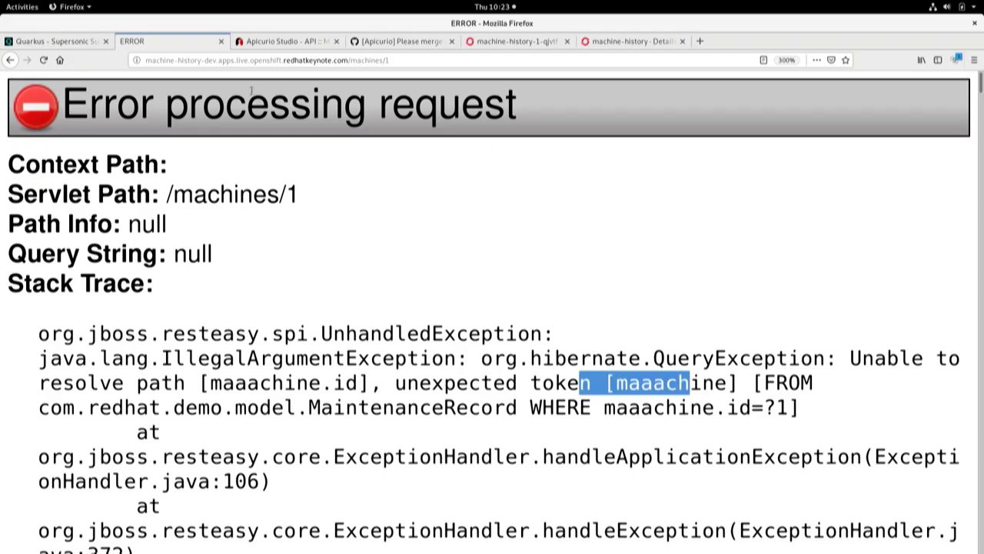
{"action": "left_click", "coordinate": [43, 59]}
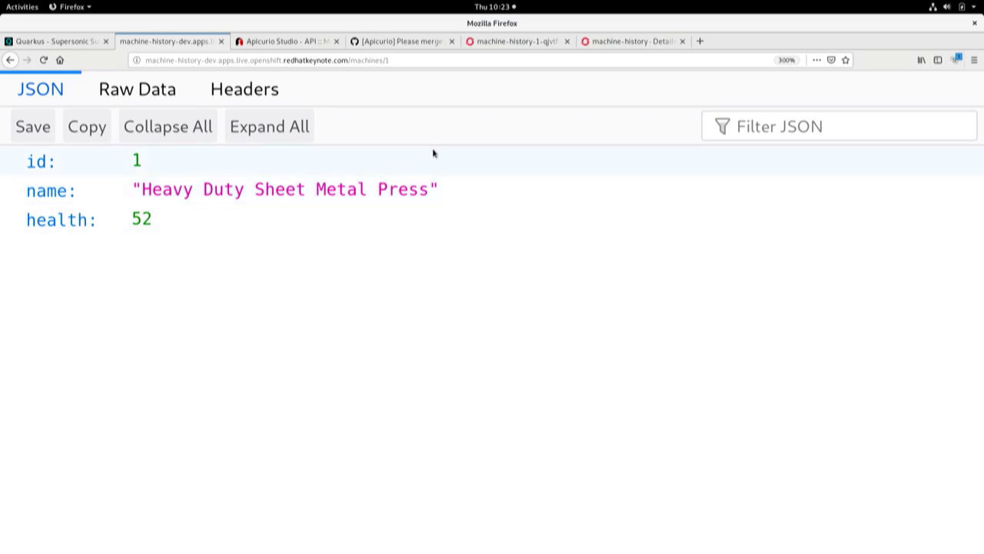
{"action": "left_click", "coordinate": [494, 43]}
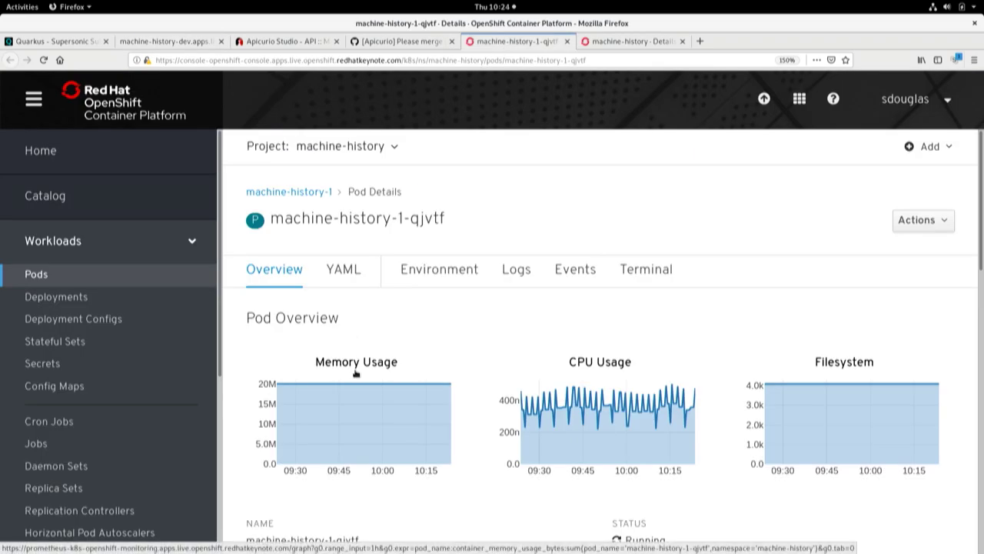
{"action": "mouse_move", "coordinate": [340, 402]}
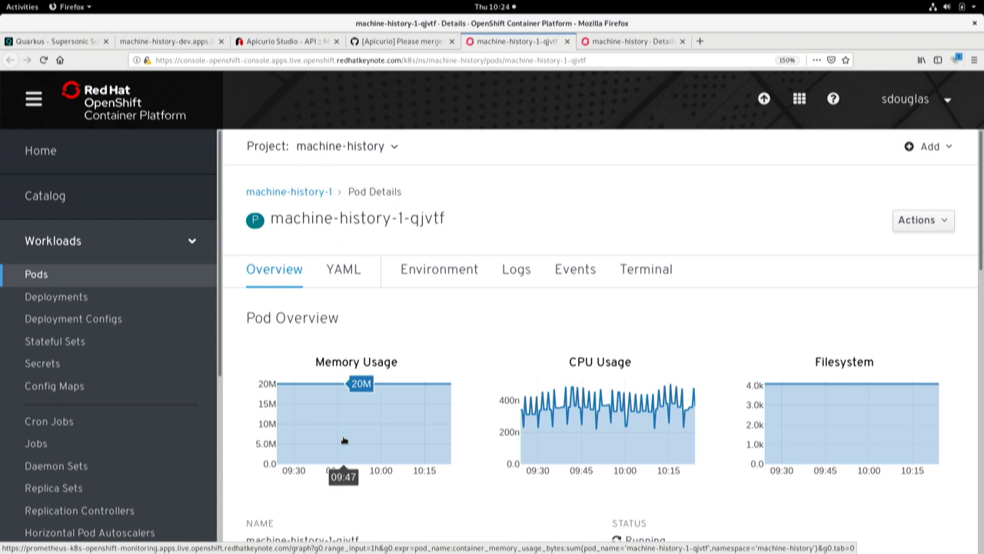
Step: Scale the machine-history deployment config to a desired count of 20 pods
{"action": "left_click", "coordinate": [624, 40]}
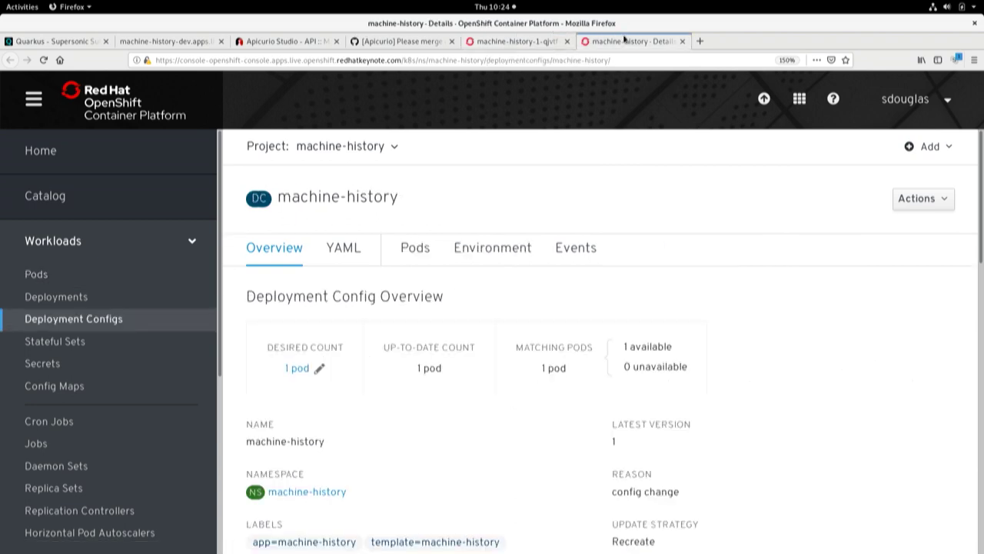
{"action": "left_click", "coordinate": [320, 368]}
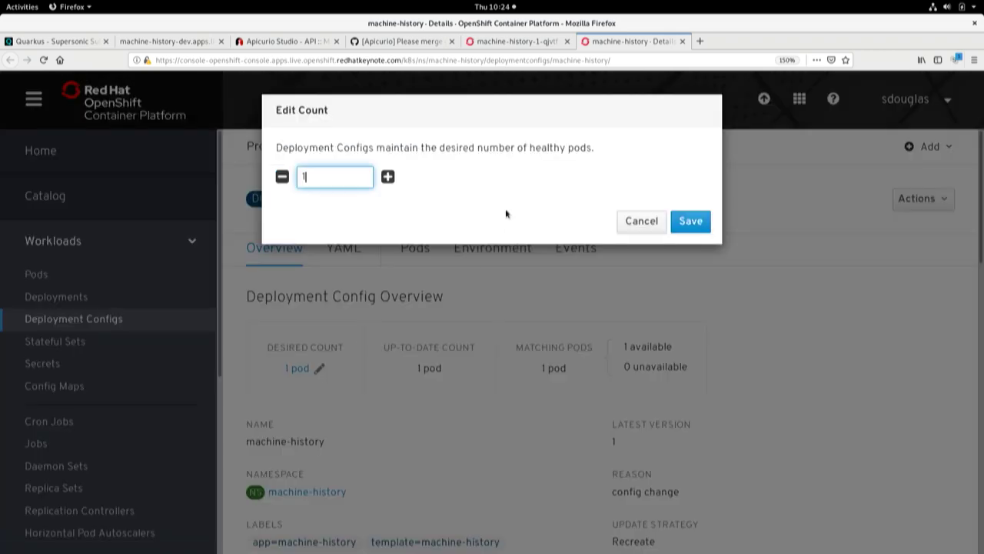
{"action": "key", "text": "BackSpace"}
{"action": "type", "text": "20"}
{"action": "key", "text": "Return"}
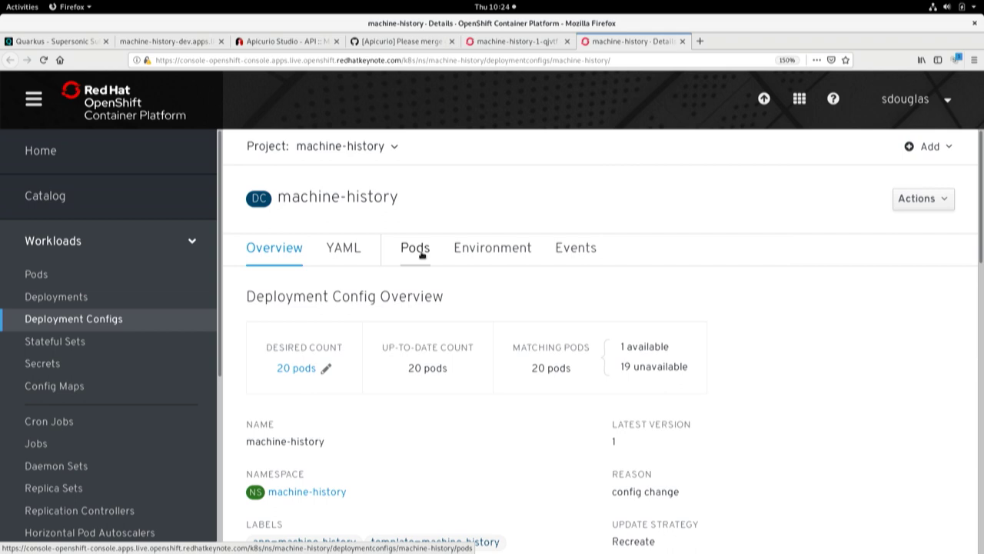
Step: Open the machine-history deployment config's pod list and check the status and readiness of the pods
{"action": "left_click", "coordinate": [421, 254]}
{"action": "scroll", "coordinate": [399, 411], "scroll_direction": "down", "scroll_amount": 2}
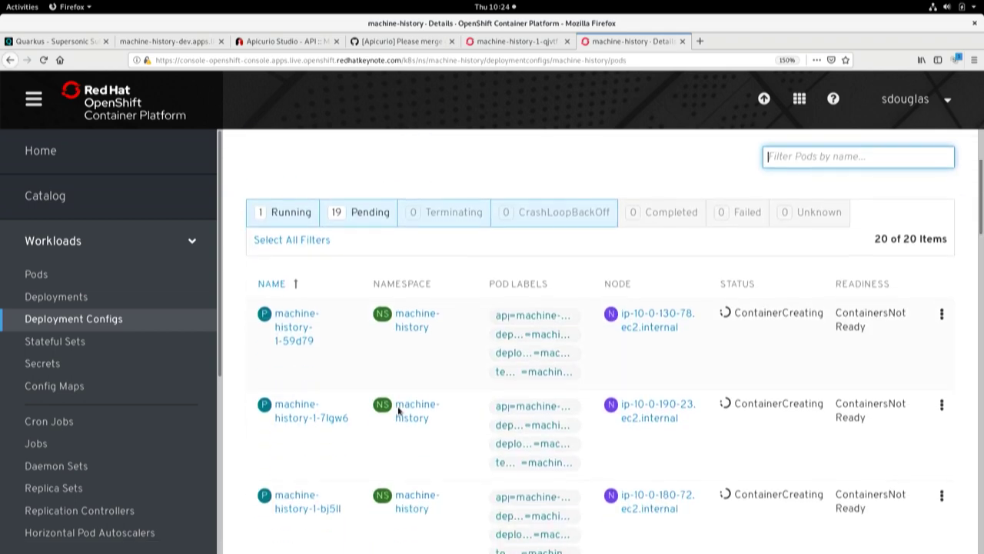
{"action": "scroll", "coordinate": [399, 411], "scroll_direction": "down", "scroll_amount": 5}
{"action": "scroll", "coordinate": [454, 342], "scroll_direction": "up", "scroll_amount": 4}
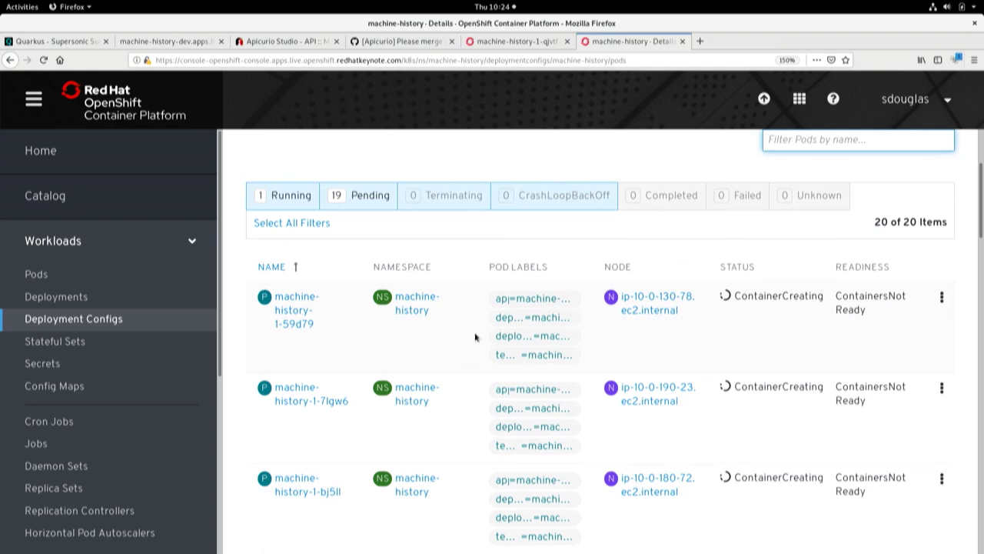
{"action": "scroll", "coordinate": [475, 336], "scroll_direction": "down", "scroll_amount": 1}
{"action": "scroll", "coordinate": [483, 345], "scroll_direction": "down", "scroll_amount": 8}
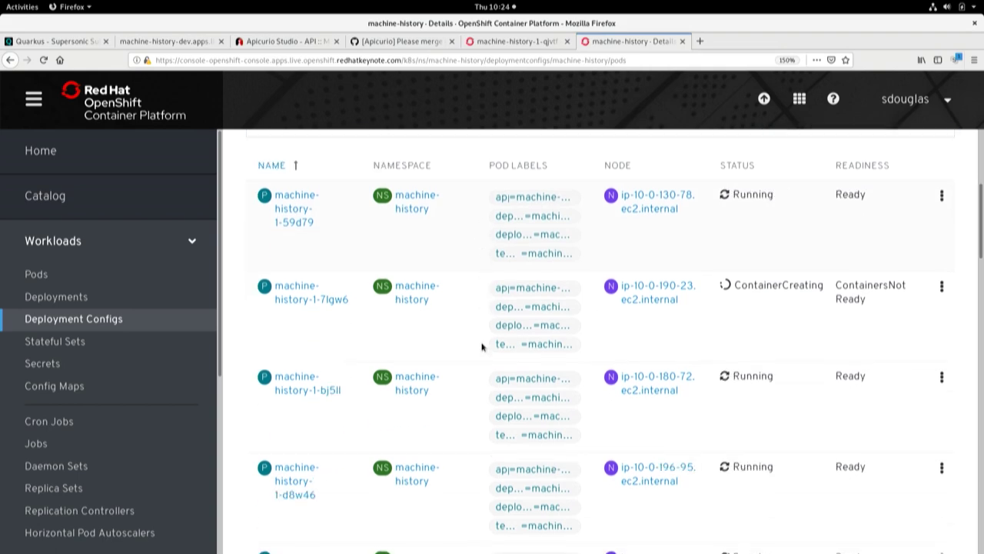
{"action": "scroll", "coordinate": [482, 345], "scroll_direction": "up", "scroll_amount": 7}
{"action": "scroll", "coordinate": [482, 347], "scroll_direction": "up", "scroll_amount": 1}
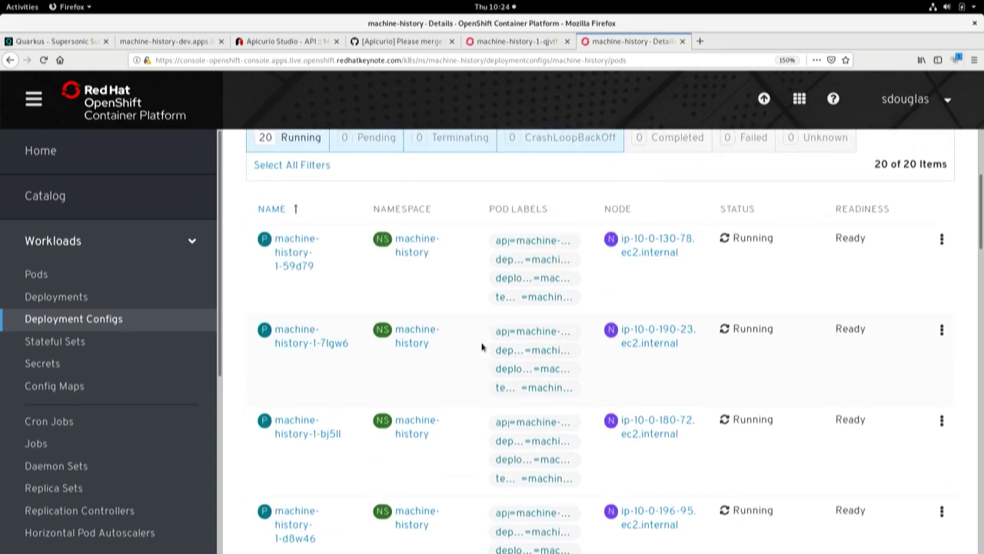
{"action": "scroll", "coordinate": [482, 347], "scroll_direction": "up", "scroll_amount": 2}
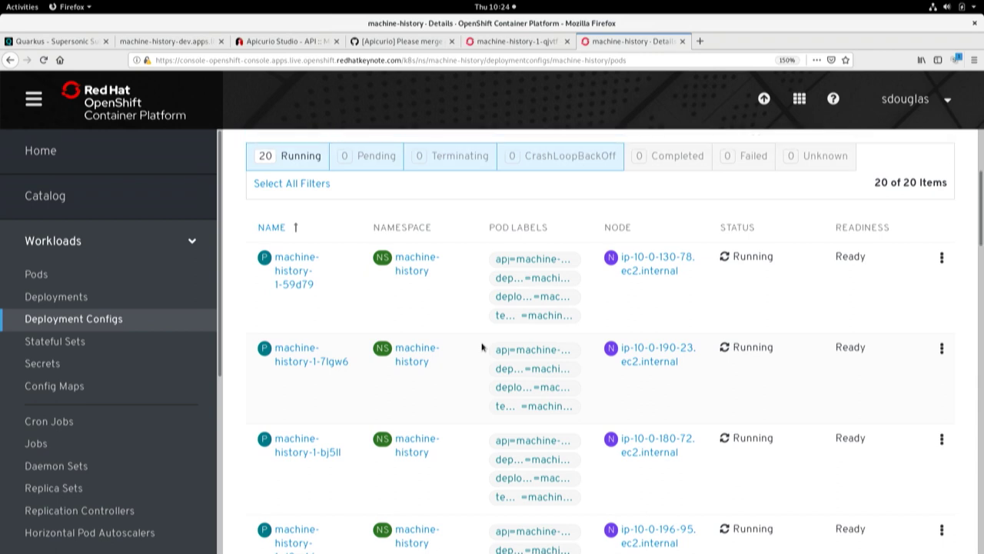